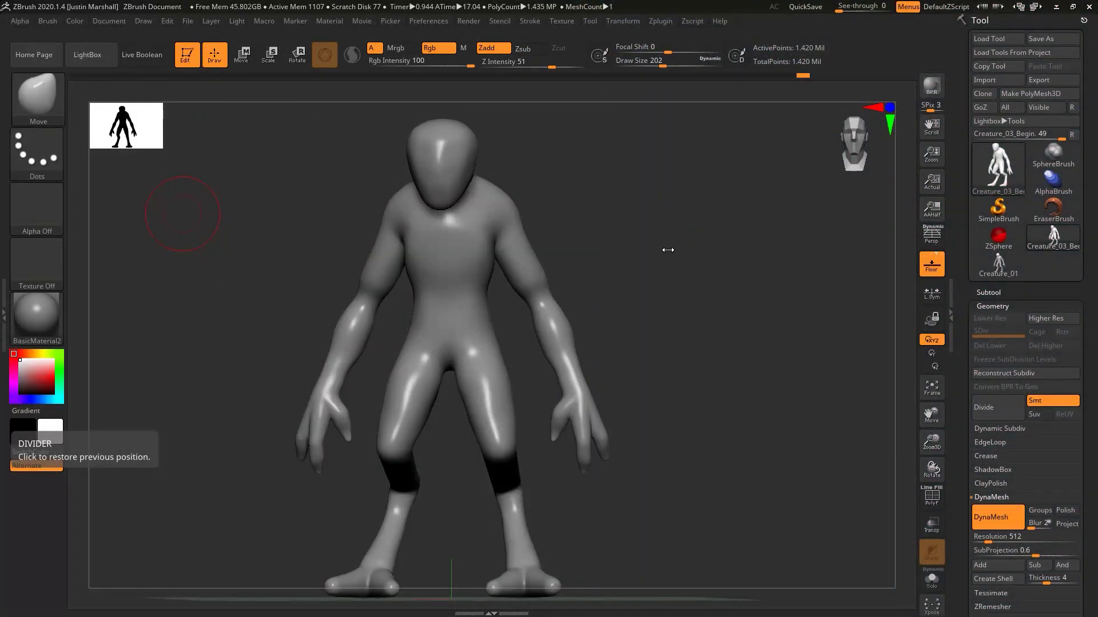
Choose the ClayBuildup brush and set its draw size to 112 for sculpting the creature's torso
drag(674, 284, 666, 297)
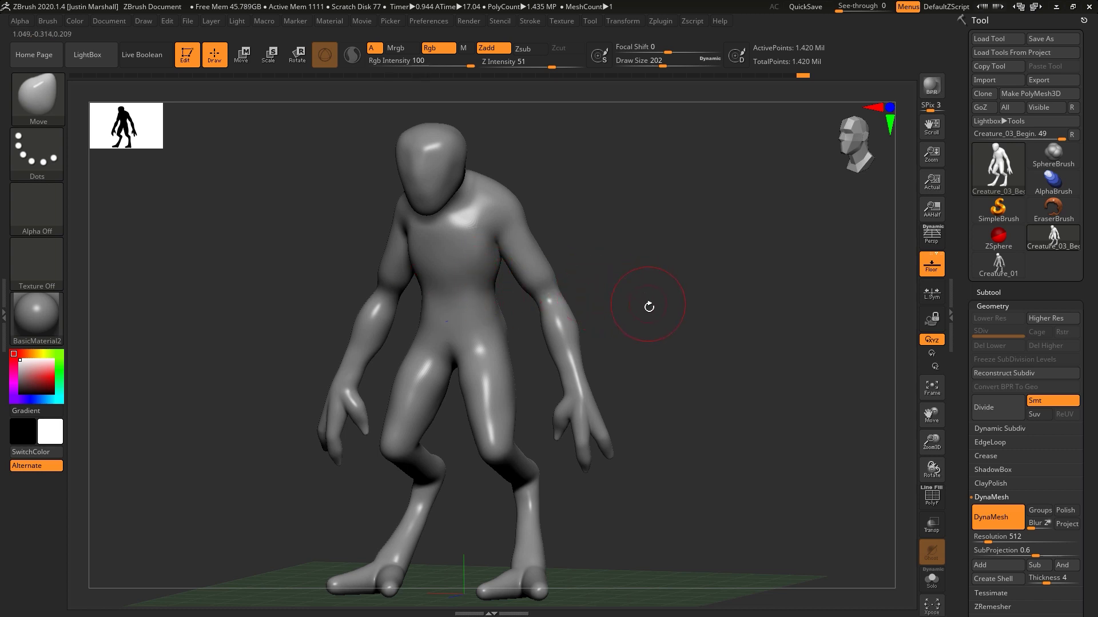
shift+drag(649, 282, 660, 254)
mouse_move(664, 253)
ctrl+right_down()
mouse_move(686, 265)
mouse_move(672, 273)
ctrl+right_up()
drag(672, 273, 603, 266)
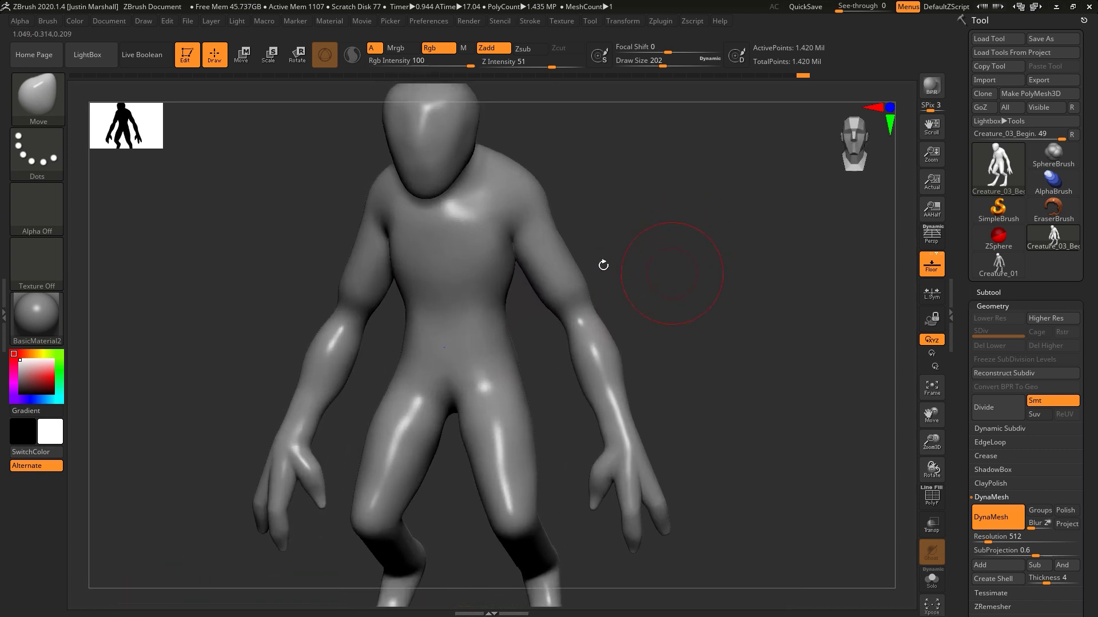
click(40, 106)
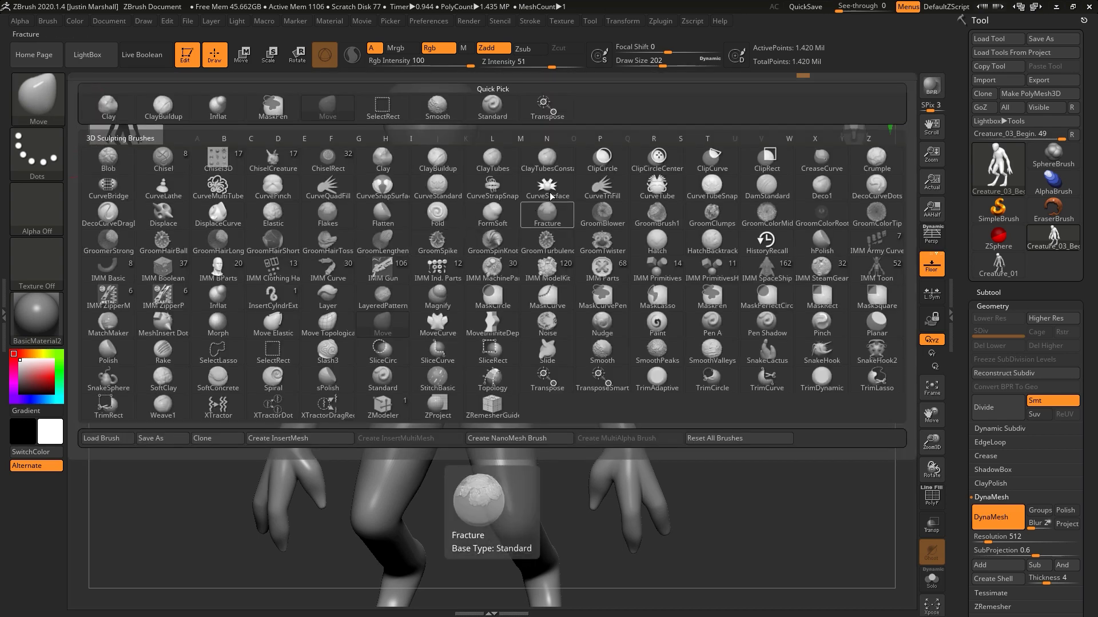
click(437, 159)
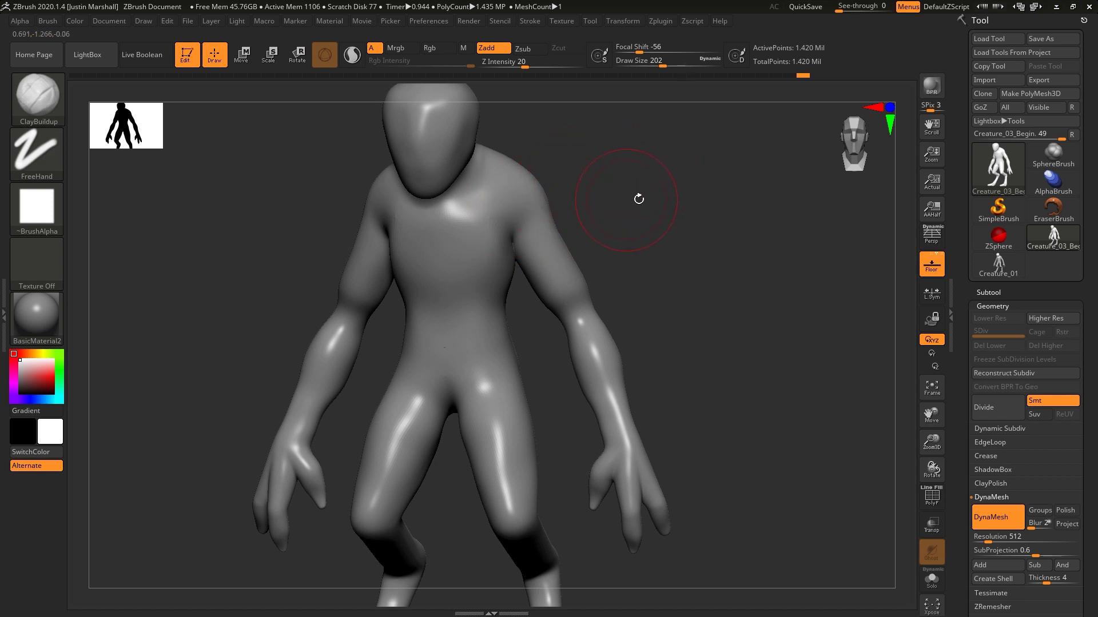
mouse_move(639, 198)
mouse_down()
mouse_move(661, 191)
mouse_move(672, 79)
mouse_move(652, 66)
mouse_up()
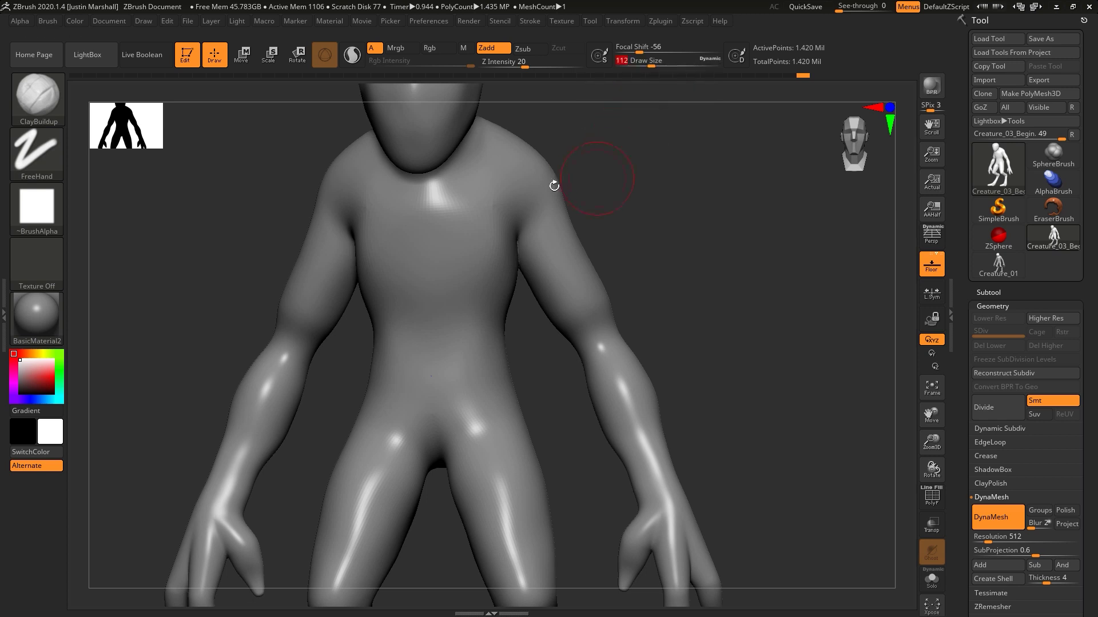
mouse_move(649, 208)
mouse_down()
mouse_move(634, 224)
mouse_move(677, 222)
mouse_move(650, 238)
mouse_up()
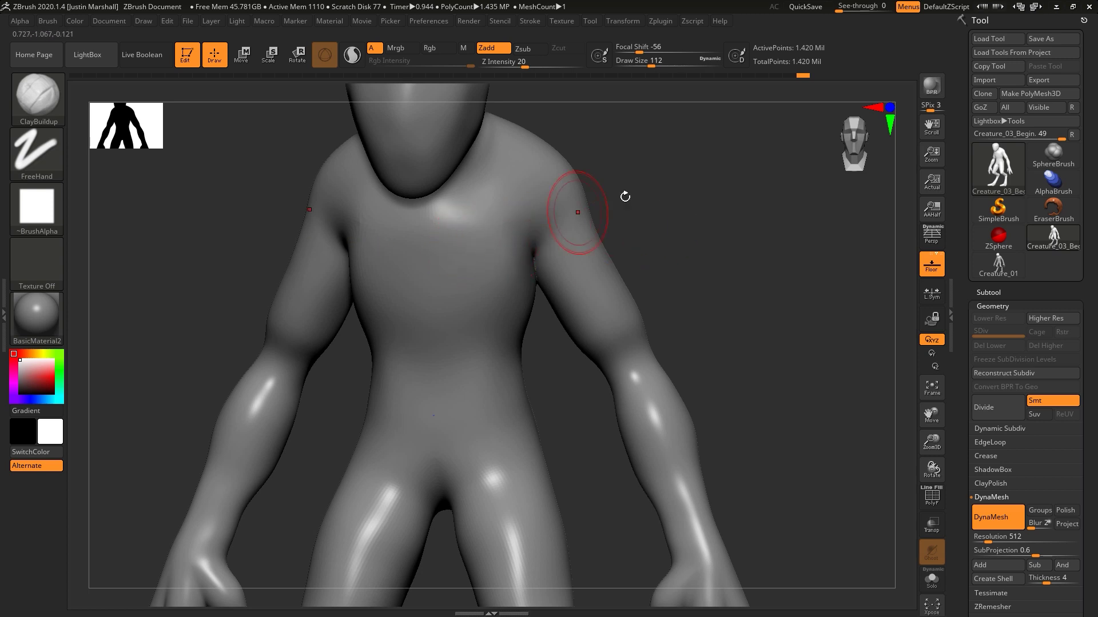
mouse_move(650, 196)
mouse_down()
mouse_move(610, 203)
mouse_move(646, 206)
mouse_up()
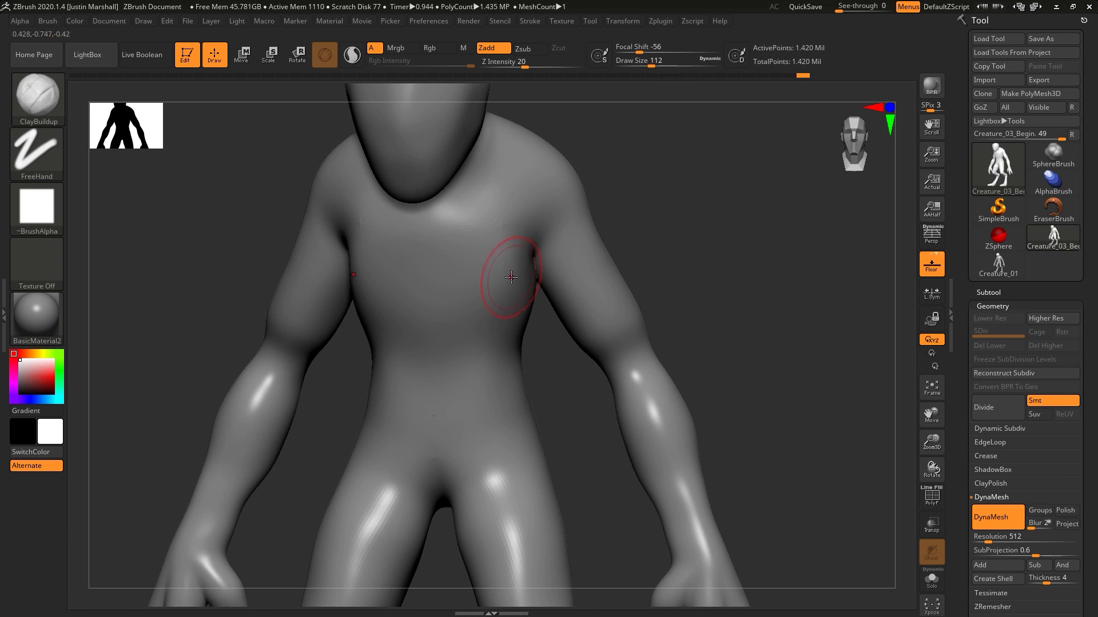
Build up the pectoral muscles on both sides of the upper chest with ClayBuildup strokes angled toward the armpits
drag(477, 249, 507, 243)
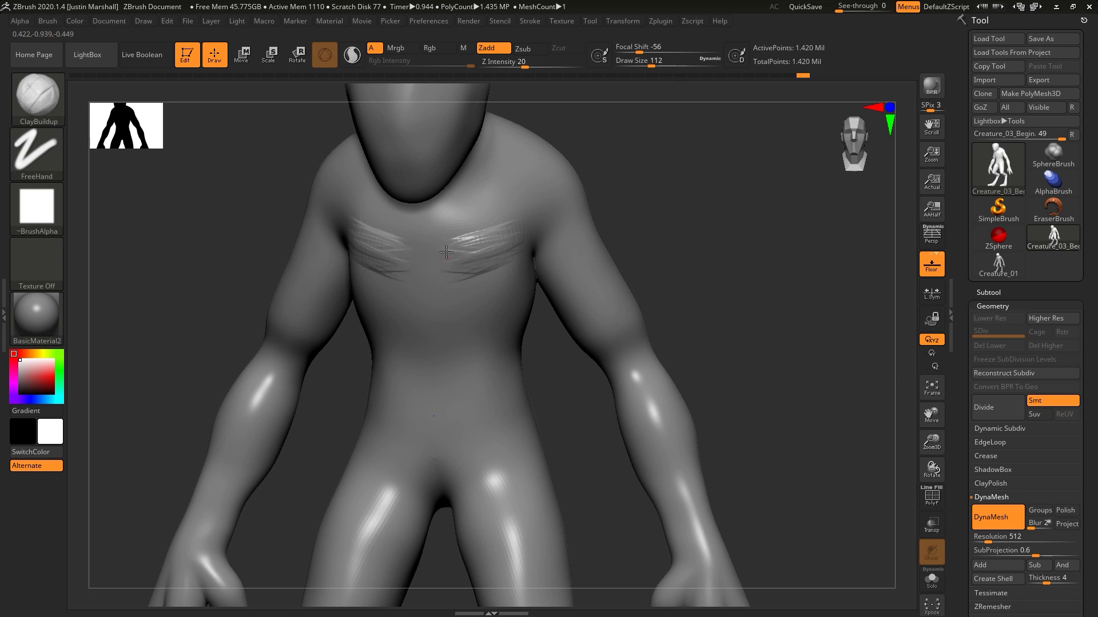
drag(450, 269, 540, 223)
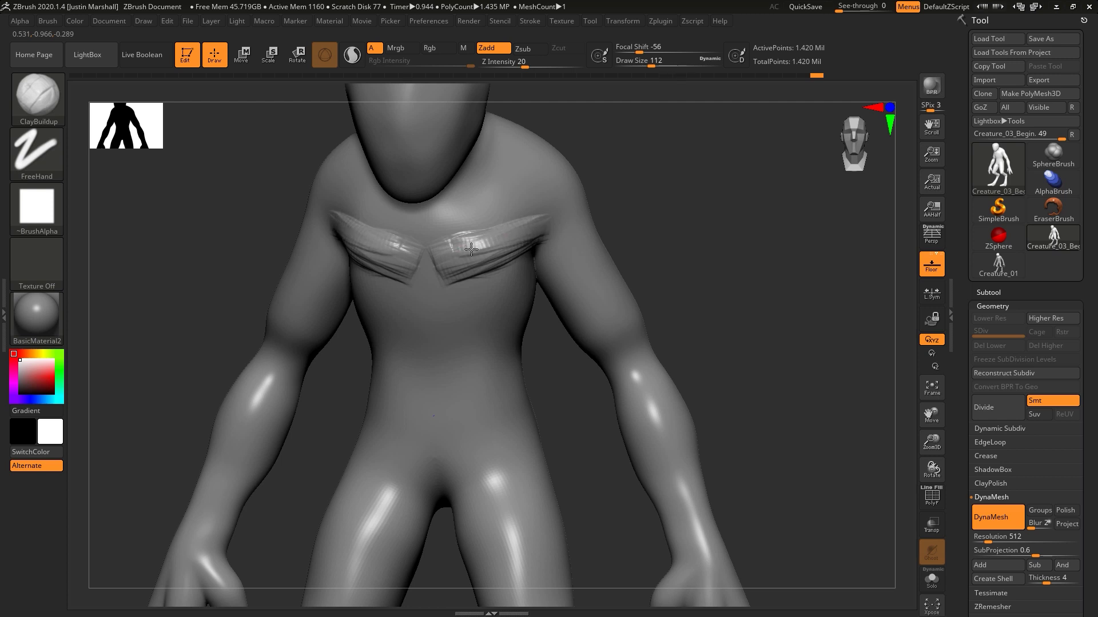
mouse_move(471, 249)
mouse_down()
mouse_move(451, 234)
mouse_move(475, 225)
mouse_move(461, 256)
mouse_move(485, 260)
mouse_up()
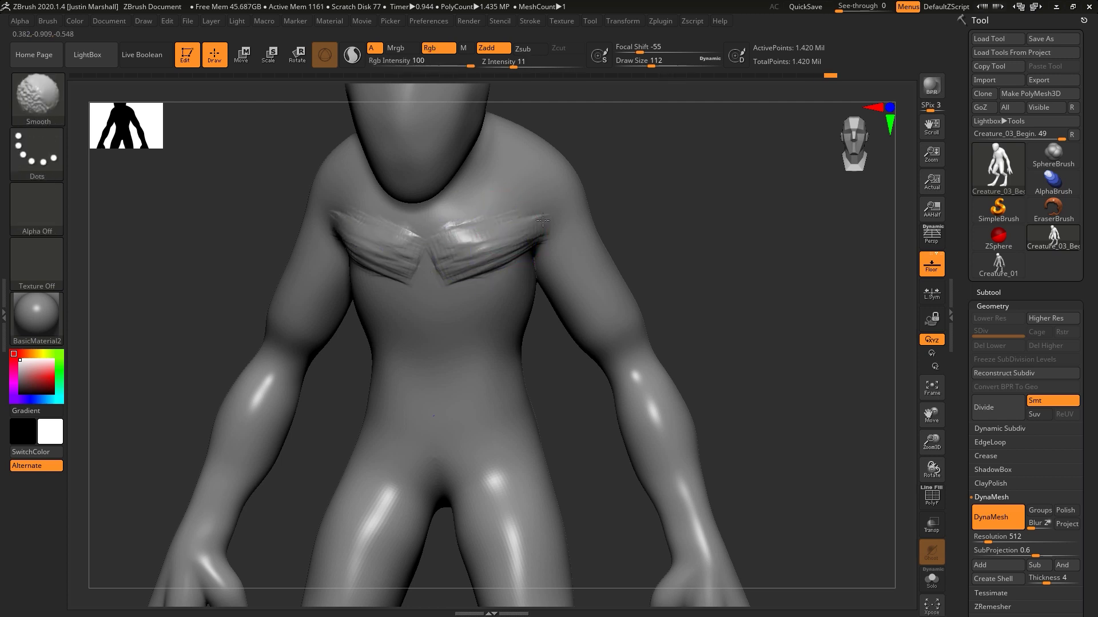
Set the Smooth brush intensity to 39, soften the pectorals and add clay along their upper part below the neck
shift+drag(542, 220, 461, 252)
shift+drag(515, 65, 533, 85)
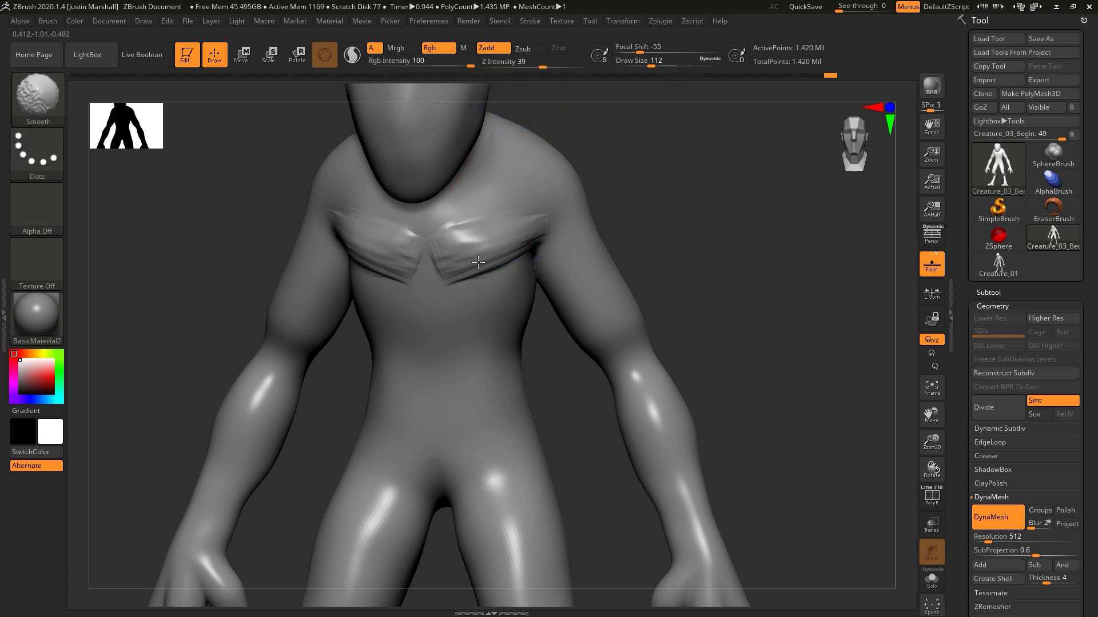
mouse_move(444, 235)
mouse_down()
mouse_move(435, 270)
mouse_move(449, 257)
mouse_move(440, 229)
mouse_move(498, 226)
mouse_up()
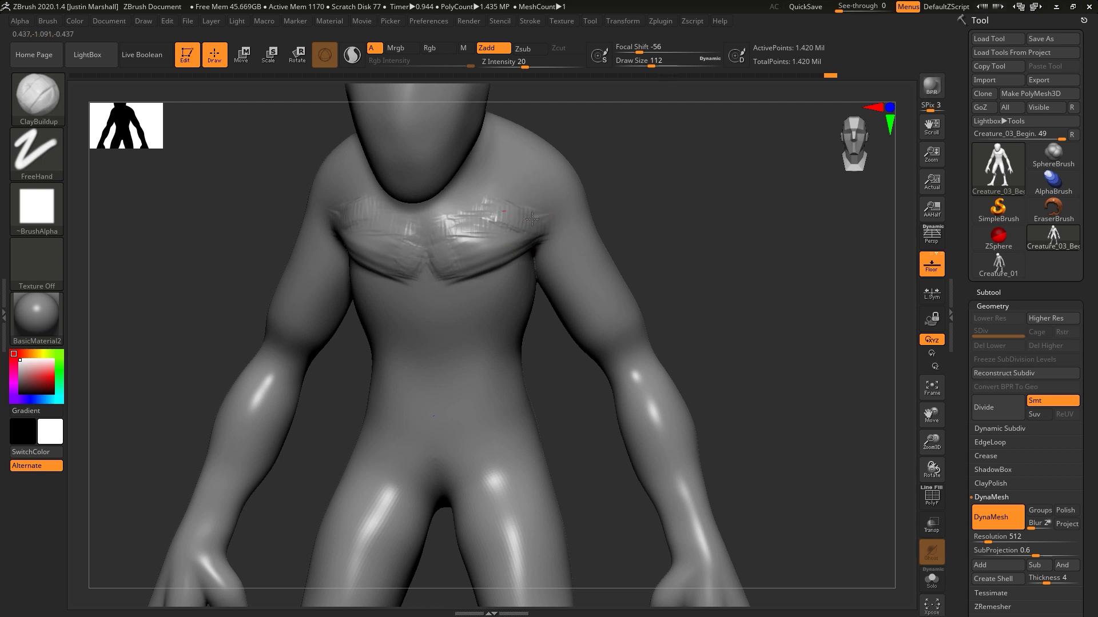
mouse_move(485, 217)
mouse_down()
mouse_move(449, 226)
mouse_move(482, 223)
mouse_up()
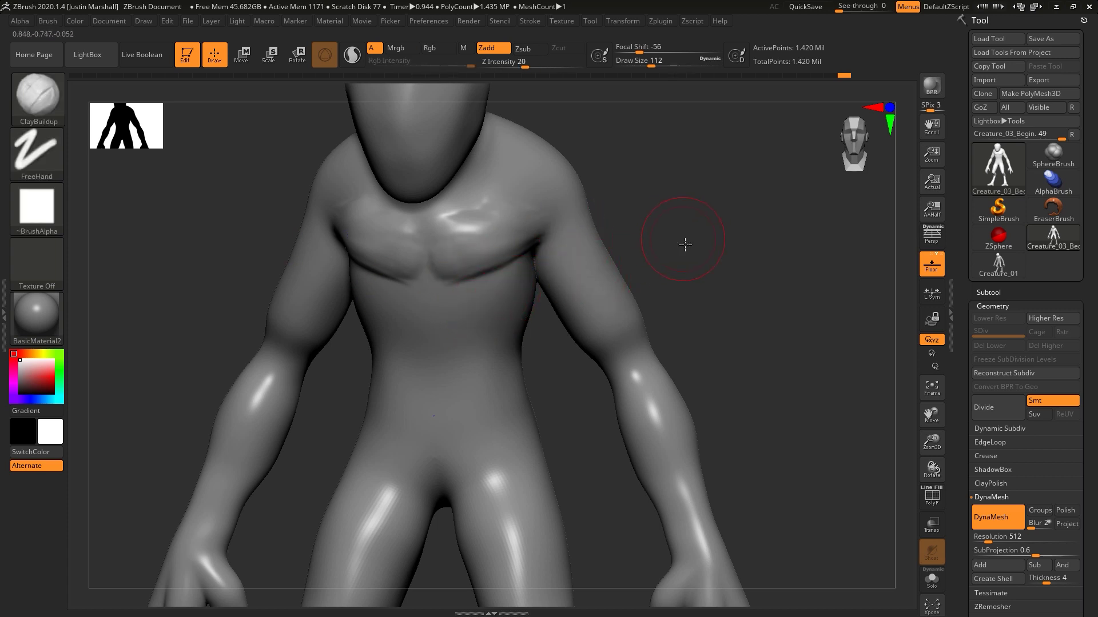
Sculpt the arched lower edge of the rib cage below the pectorals, extend it around the sides and smooth it
mouse_move(685, 244)
alt+mouse_down()
mouse_move(688, 263)
mouse_move(686, 255)
alt+mouse_up()
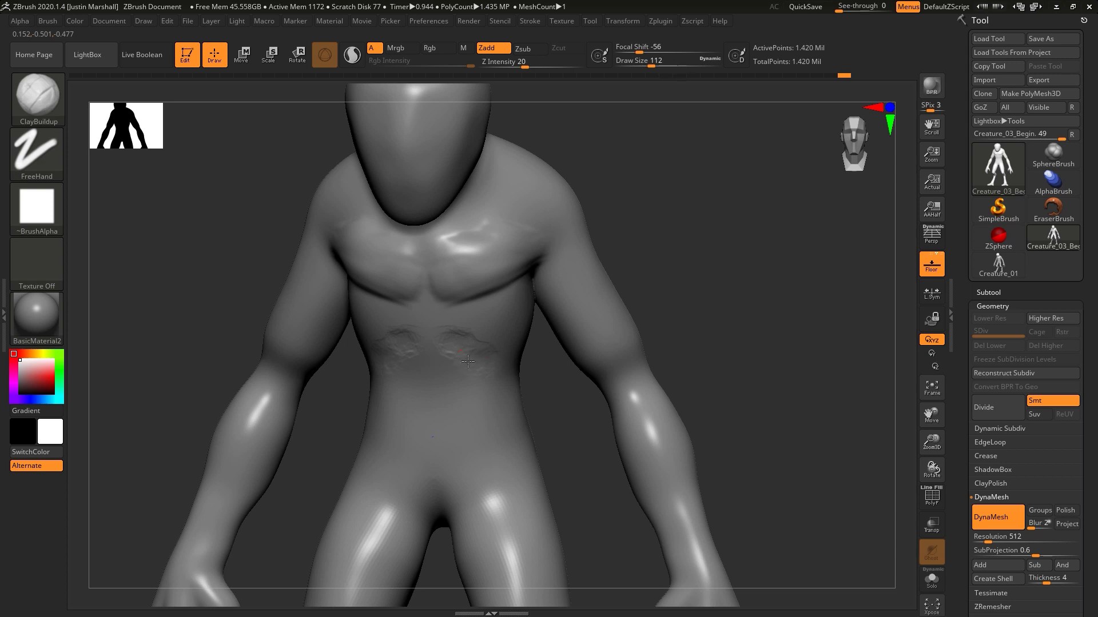
key(shift)
mouse_move(434, 317)
mouse_down()
mouse_move(479, 325)
mouse_move(501, 351)
mouse_up()
drag(669, 275, 610, 261)
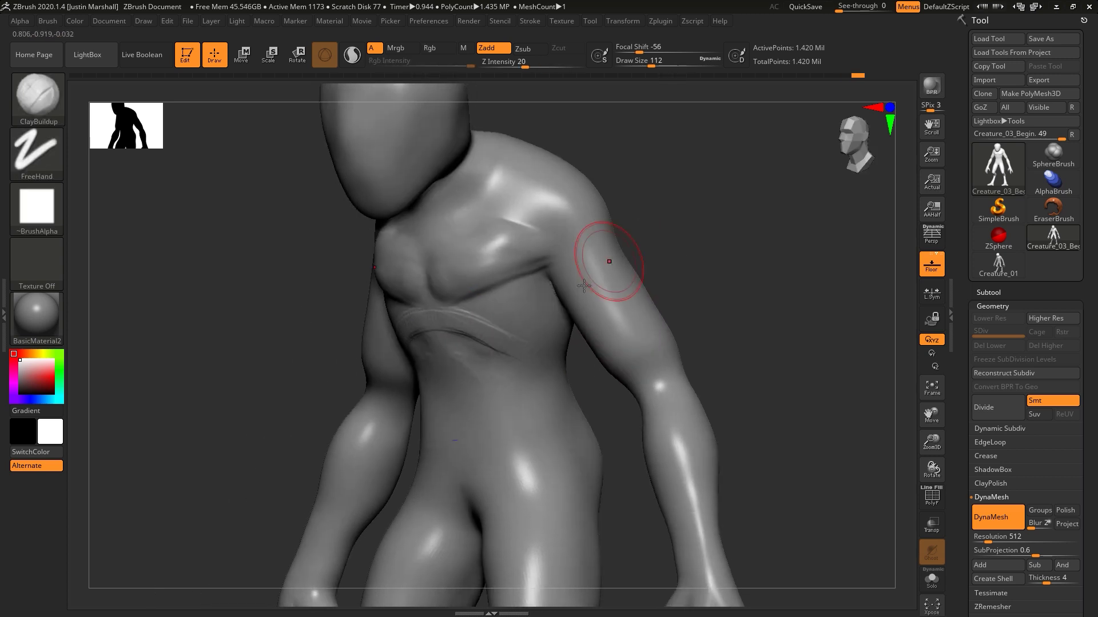
mouse_move(494, 334)
mouse_down()
mouse_move(556, 342)
mouse_move(566, 325)
mouse_move(524, 320)
mouse_up()
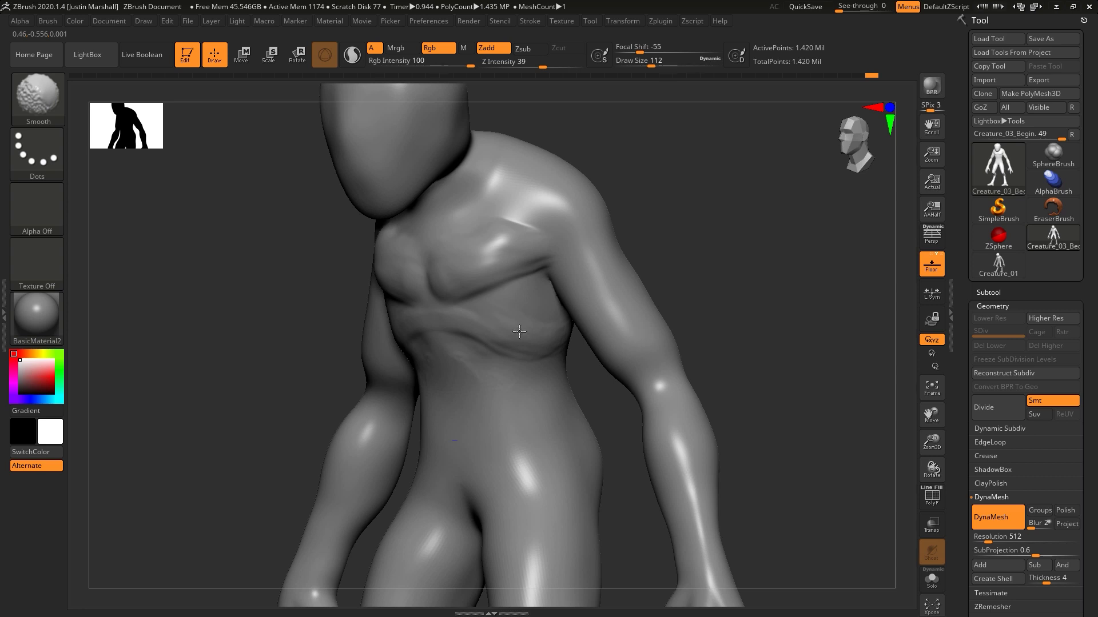
shift+drag(519, 273, 522, 255)
Add clay to the side ribs and to the pectorals from the sternum to the armpits, smoothing the strokes
mouse_move(650, 196)
mouse_down()
mouse_move(691, 213)
mouse_move(523, 305)
mouse_move(563, 290)
mouse_up()
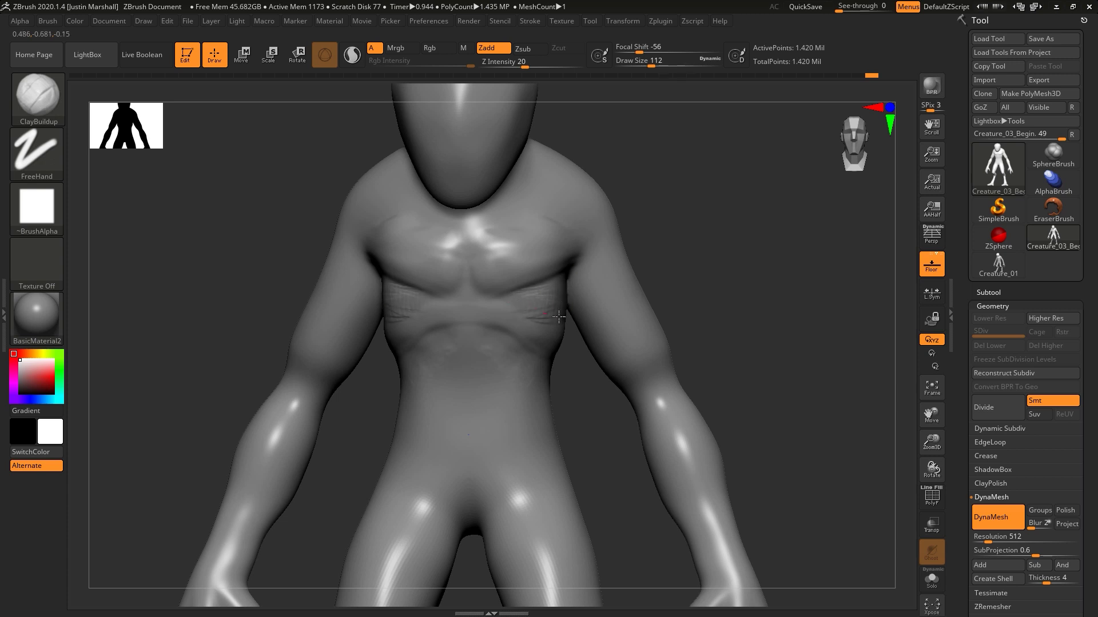
key(shift)
mouse_move(538, 292)
mouse_down()
mouse_move(485, 294)
mouse_move(479, 242)
mouse_move(490, 269)
mouse_up()
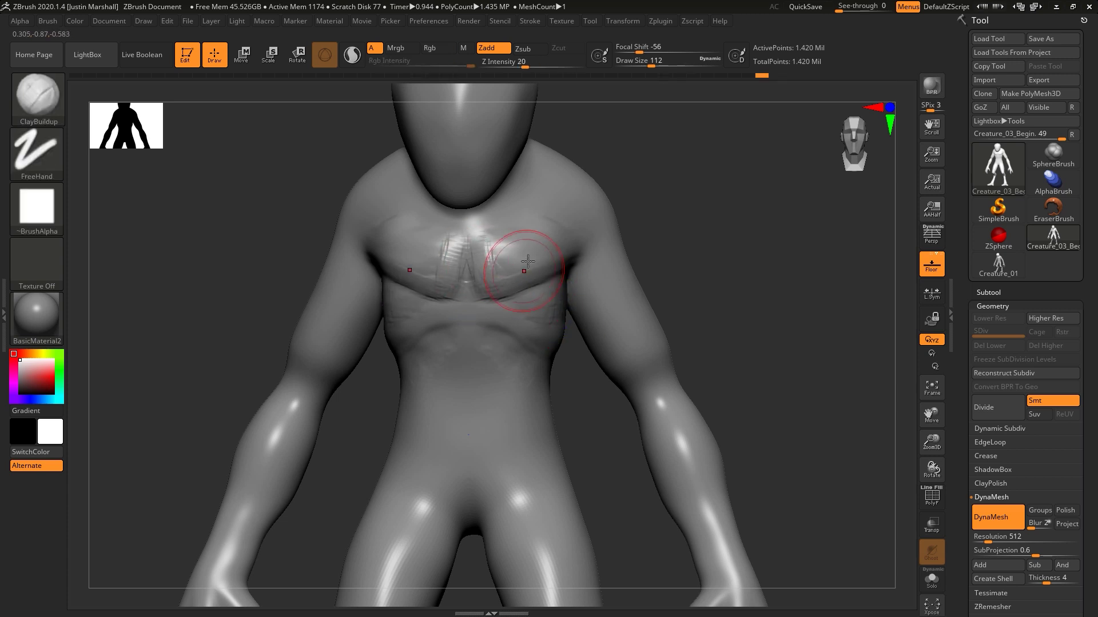
mouse_move(555, 249)
mouse_down()
mouse_move(495, 266)
mouse_move(573, 244)
mouse_move(542, 256)
mouse_move(497, 251)
mouse_up()
shift+drag(554, 227, 561, 233)
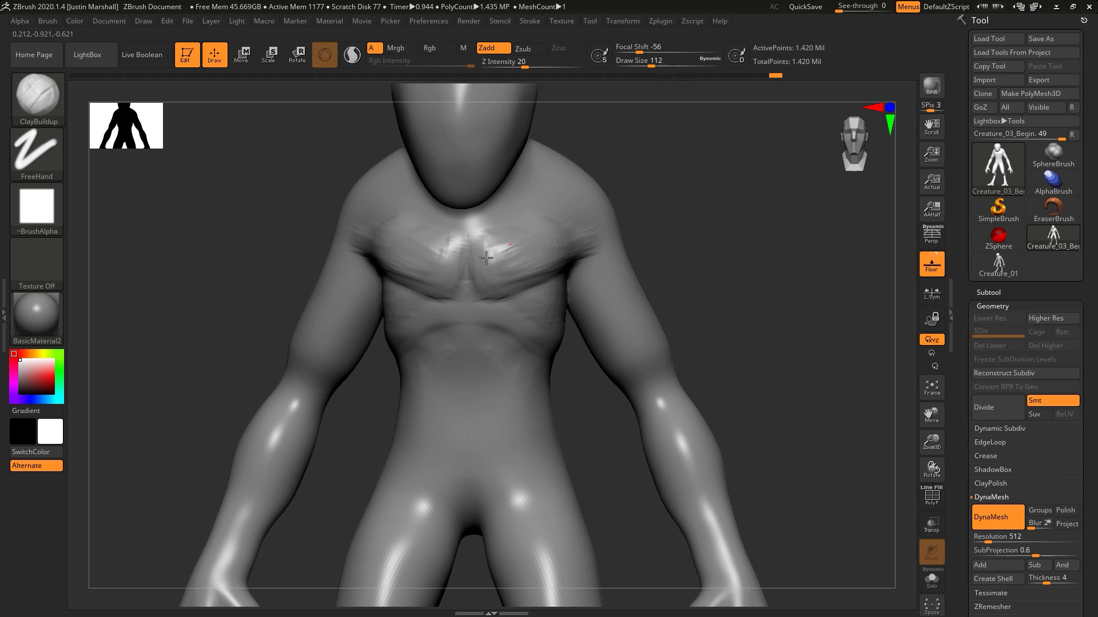
key(shift)
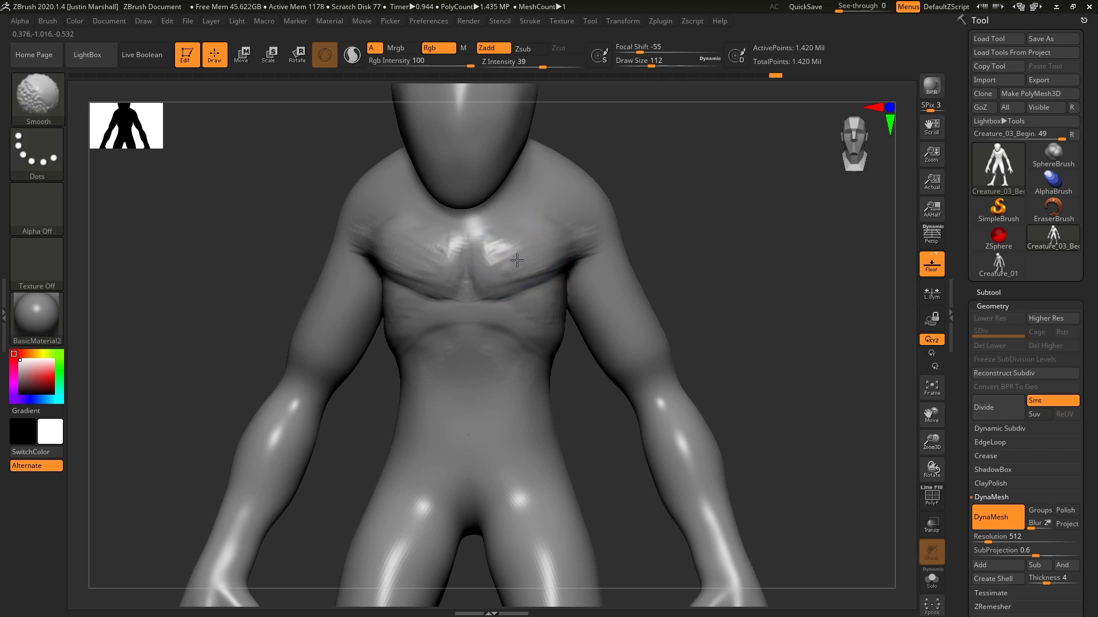
shift+drag(516, 275, 531, 269)
Strengthen the rib cage arch and block in the upper abdominal muscles beneath it, smoothing both areas
mouse_move(495, 314)
mouse_down()
mouse_move(459, 313)
mouse_move(493, 316)
mouse_up()
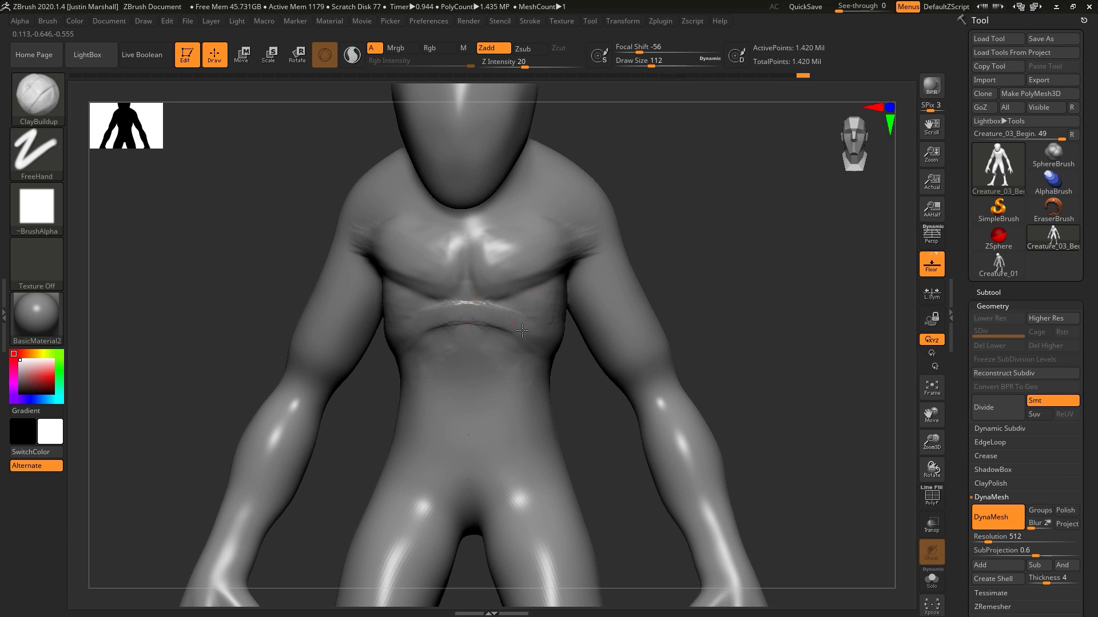
key(shift)
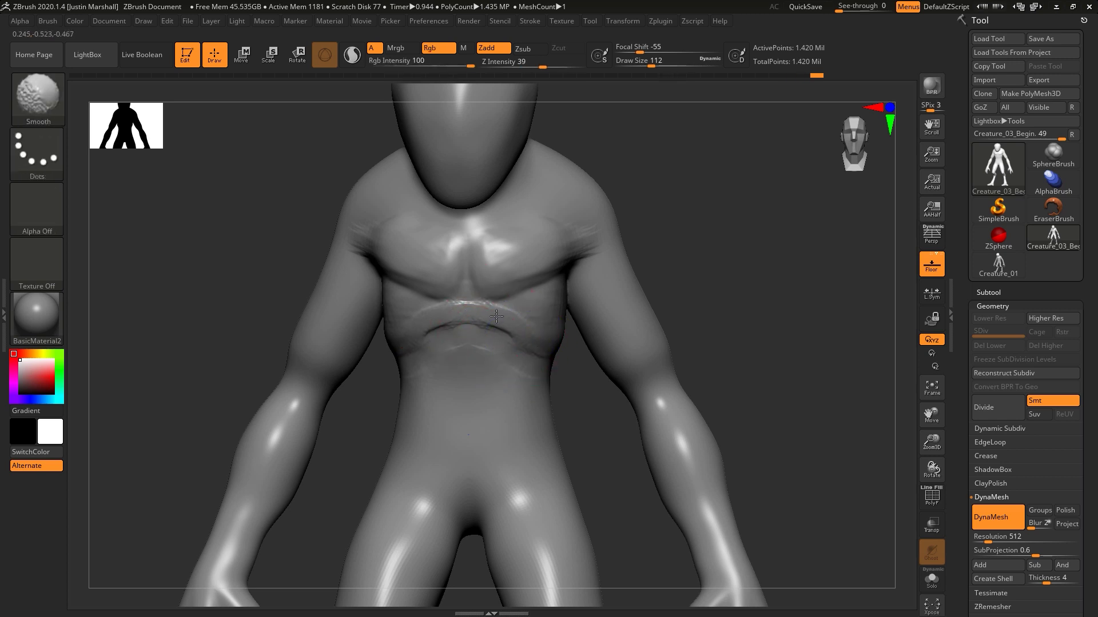
shift+drag(526, 361, 478, 368)
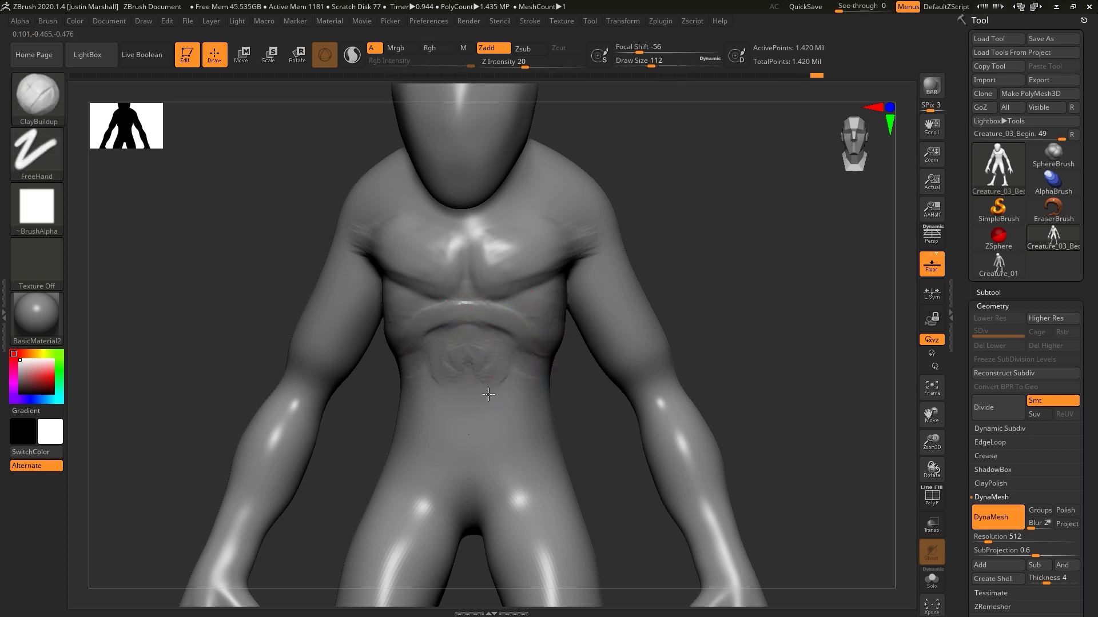
shift+drag(485, 387, 483, 343)
drag(681, 201, 641, 227)
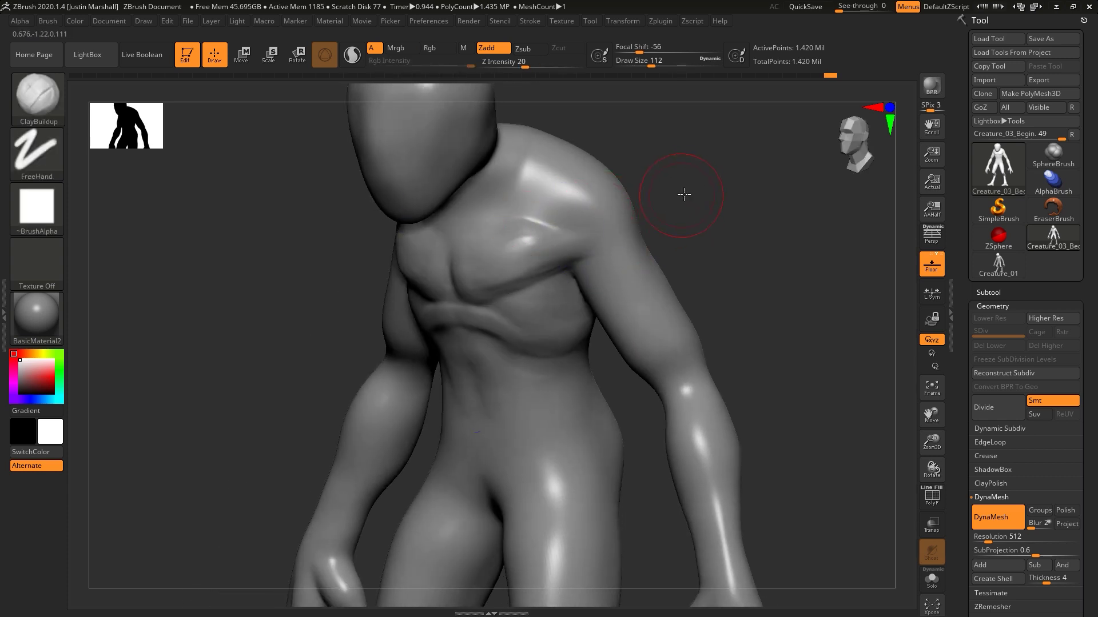
Reduce the ClayBuildup draw size to 46 and sculpt the neck muscles running from under the head to the sternum
mouse_move(681, 191)
mouse_down()
mouse_move(704, 188)
mouse_move(663, 109)
mouse_up()
drag(654, 61, 647, 61)
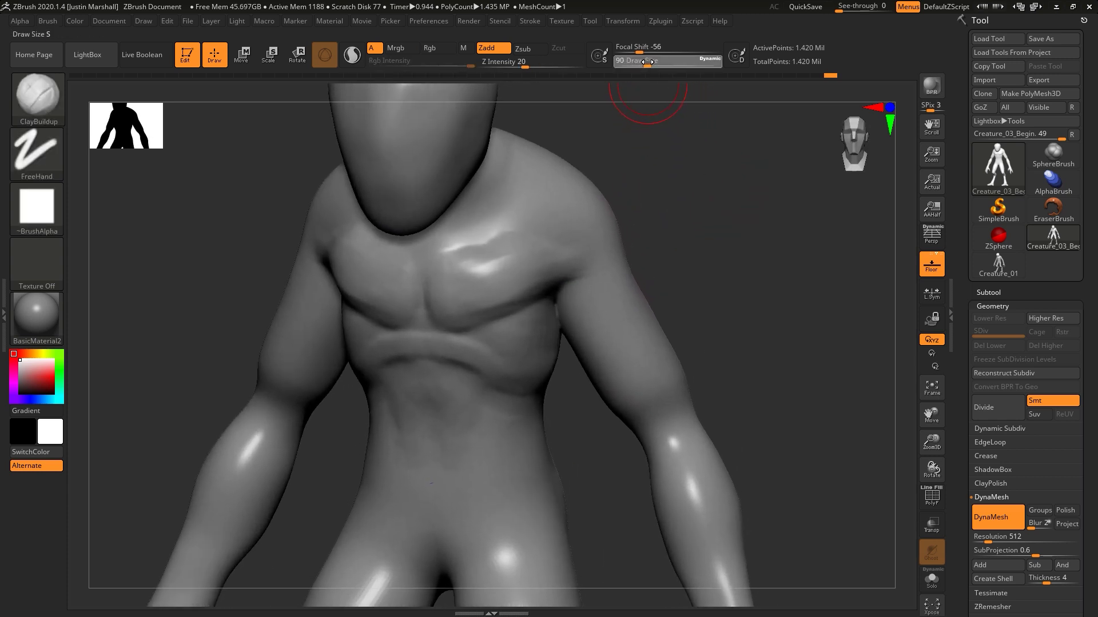
drag(646, 137, 644, 152)
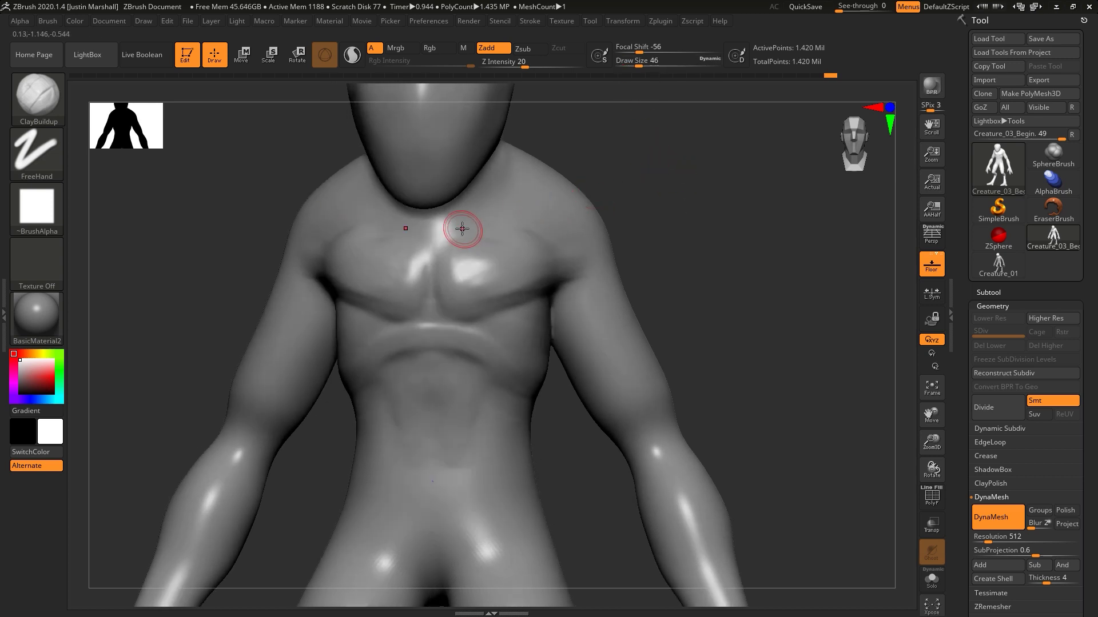
drag(601, 200, 613, 164)
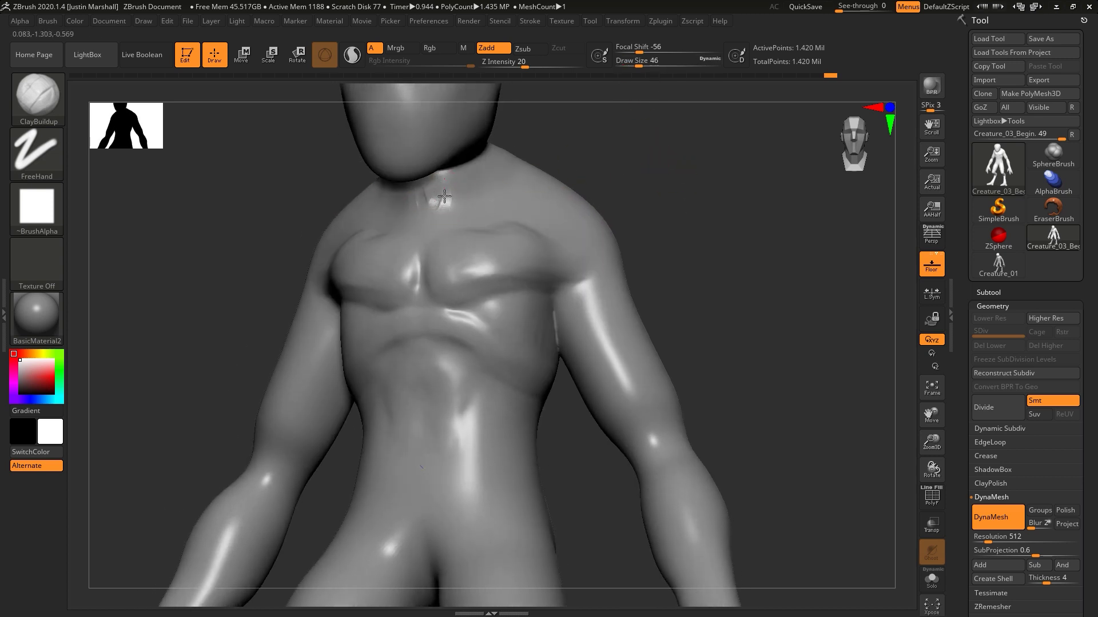
mouse_move(444, 197)
mouse_down()
mouse_move(431, 188)
mouse_move(458, 203)
mouse_move(478, 184)
mouse_move(480, 199)
mouse_move(460, 176)
mouse_up()
drag(646, 146, 543, 144)
drag(657, 120, 598, 129)
mouse_move(437, 169)
mouse_down()
mouse_move(439, 182)
mouse_move(483, 150)
mouse_move(465, 177)
mouse_move(484, 186)
mouse_up()
key(shift)
drag(632, 154, 695, 153)
drag(463, 192, 445, 214)
drag(590, 148, 568, 184)
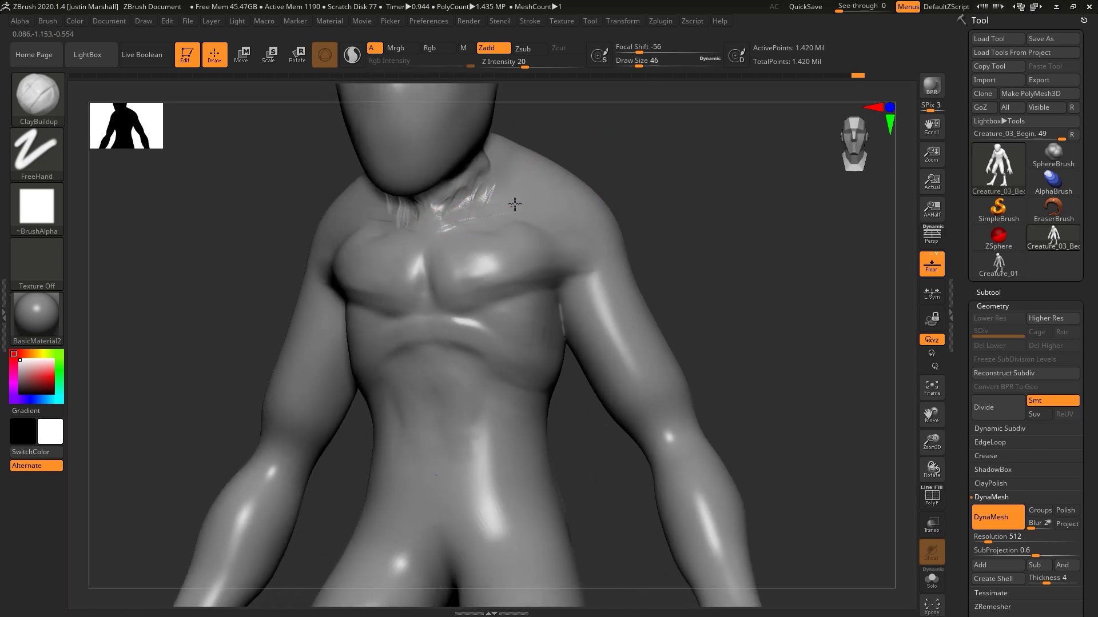
Build up the collarbones from the base of the neck out toward the shoulders and smooth them
drag(492, 208, 526, 196)
drag(458, 220, 565, 193)
mouse_move(465, 213)
mouse_down()
mouse_move(566, 193)
mouse_move(533, 202)
mouse_up()
key(shift)
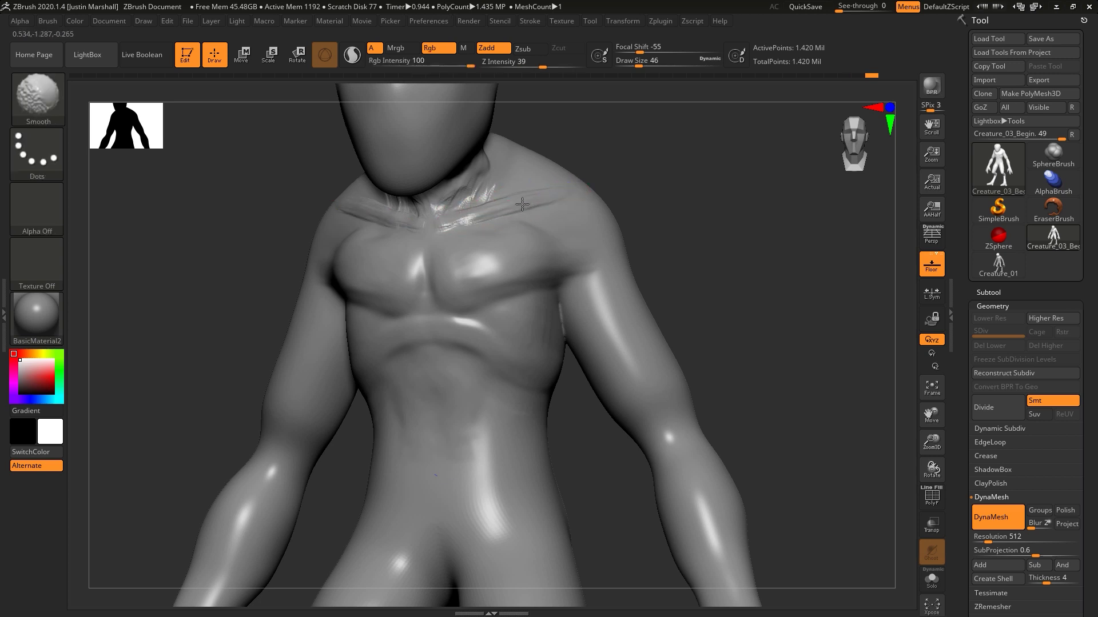
drag(698, 196, 684, 213)
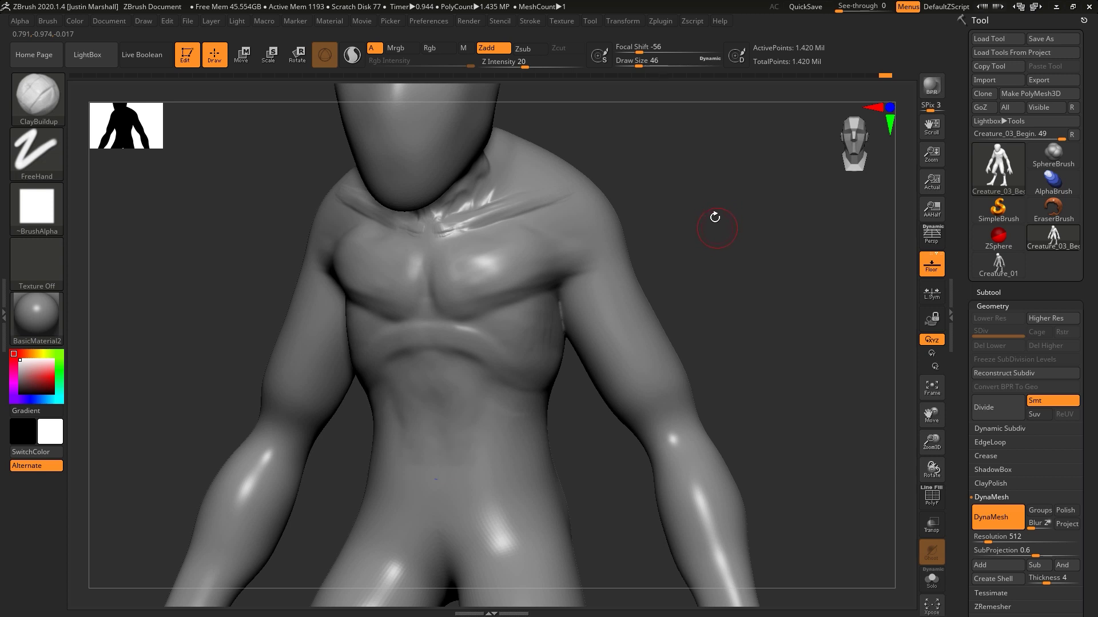
Remesh the creature with DynaMesh and inspect the chest topology with PolyFrame, leaving the wireframe display off
ctrl+drag(703, 212, 753, 280)
drag(741, 238, 801, 360)
click(927, 505)
drag(705, 230, 726, 297)
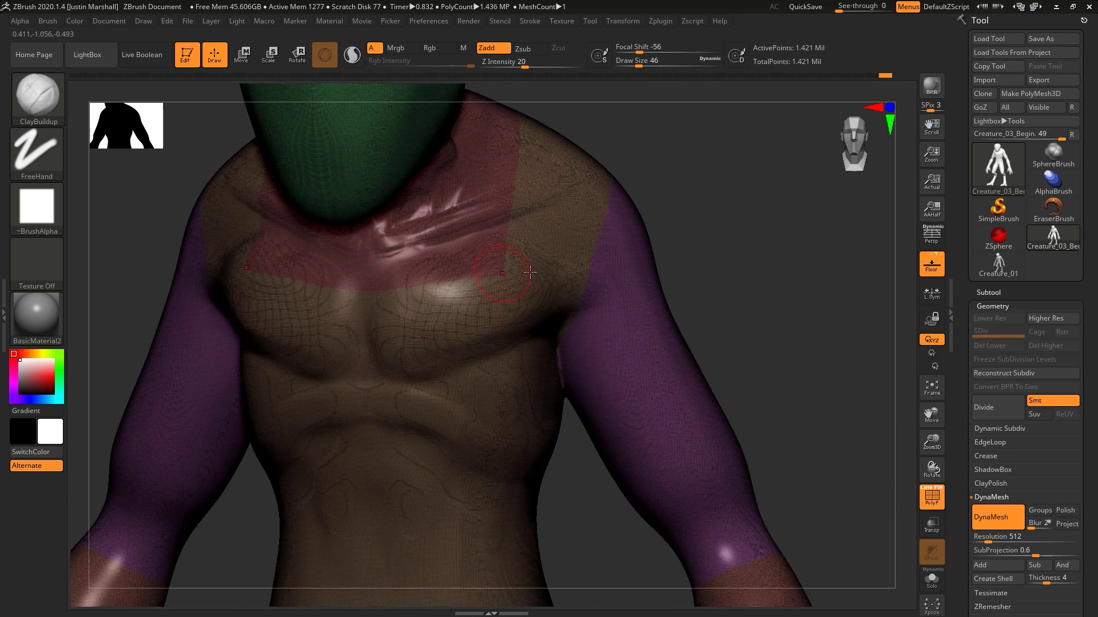
click(922, 503)
Lay diagonal ClayBuildup strokes across the pectorals below the collarbones to suggest muscle fibres
drag(743, 260, 640, 295)
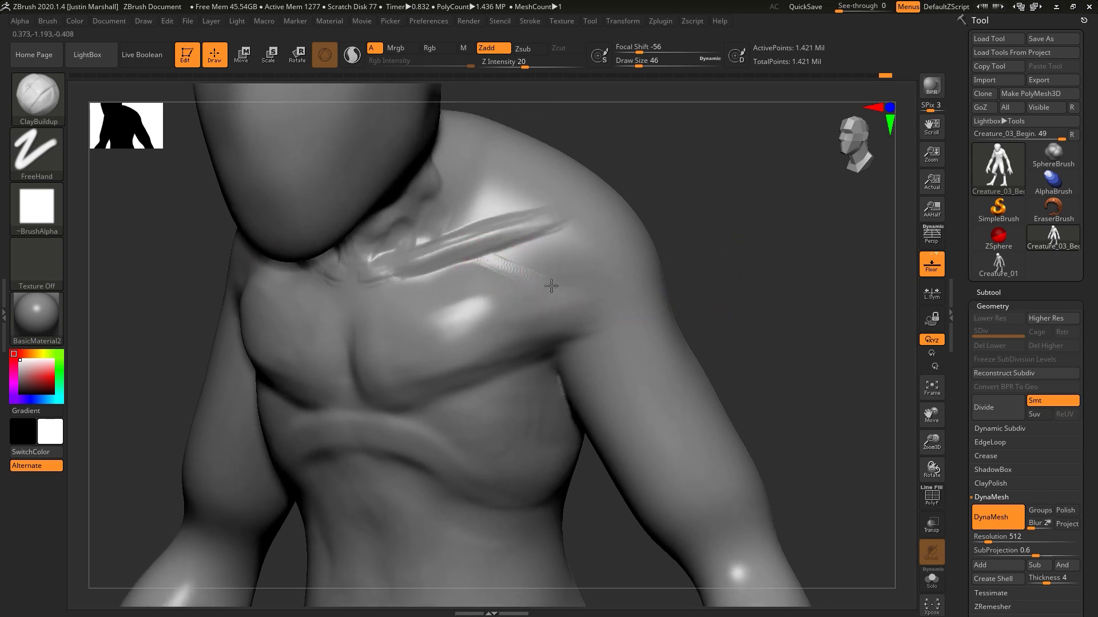
drag(551, 286, 566, 297)
mouse_move(451, 273)
mouse_down()
mouse_move(498, 293)
mouse_move(482, 309)
mouse_move(510, 310)
mouse_up()
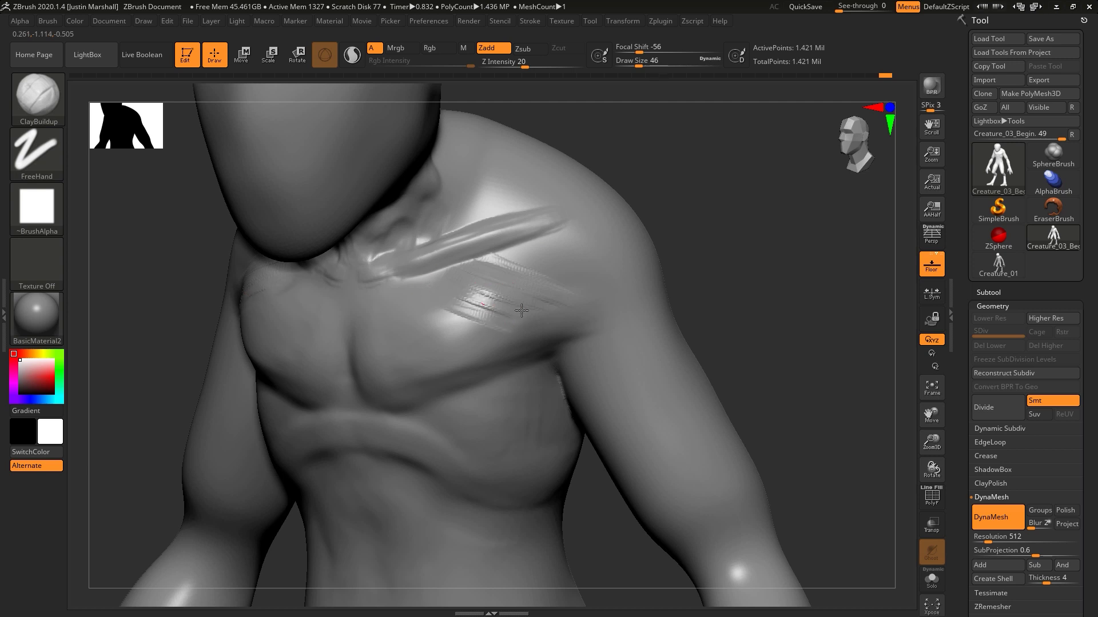
drag(433, 307, 457, 348)
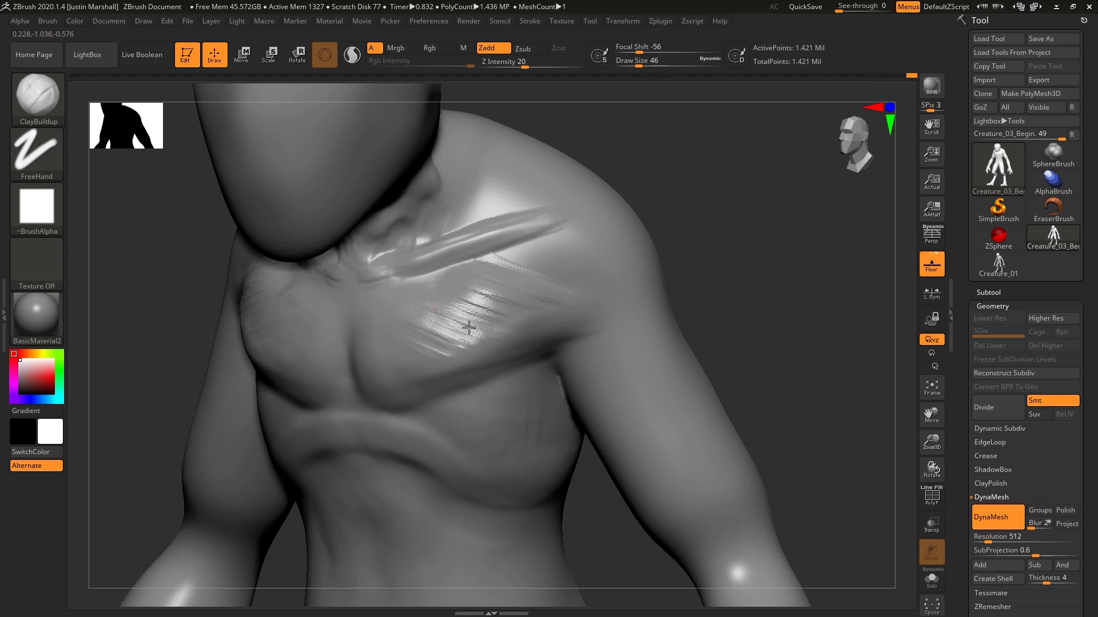
key(ctrl)
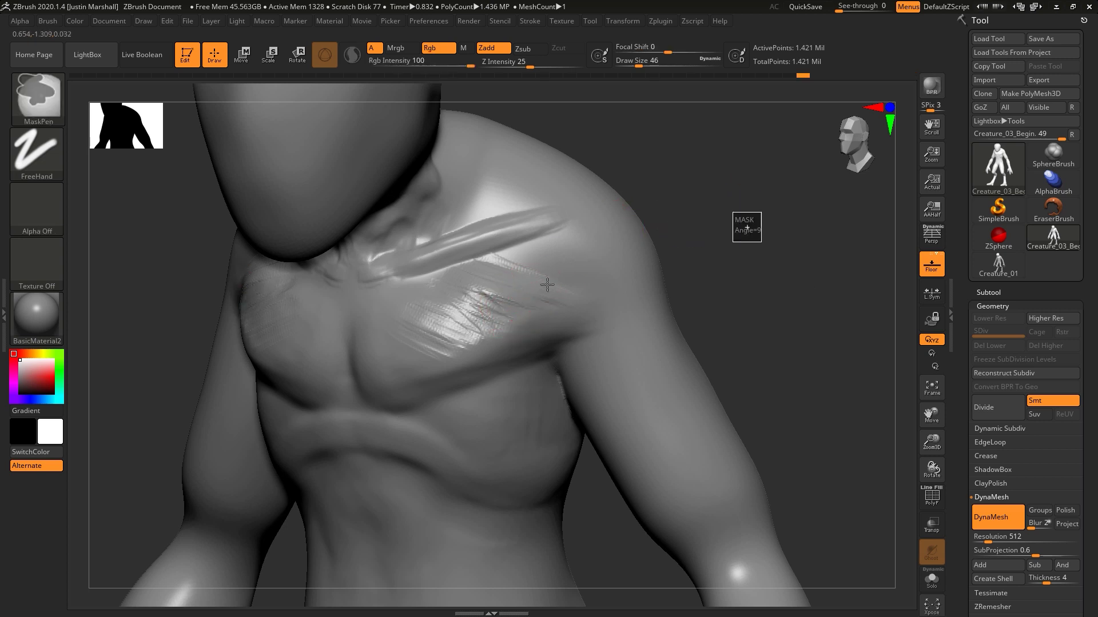
Smooth the pectoral fibre strokes and build up ClayBuildup fibres along the pectoral's lower edge toward the armpit
mouse_move(547, 284)
shift+mouse_down()
mouse_move(544, 368)
mouse_move(490, 326)
mouse_move(502, 296)
shift+mouse_up()
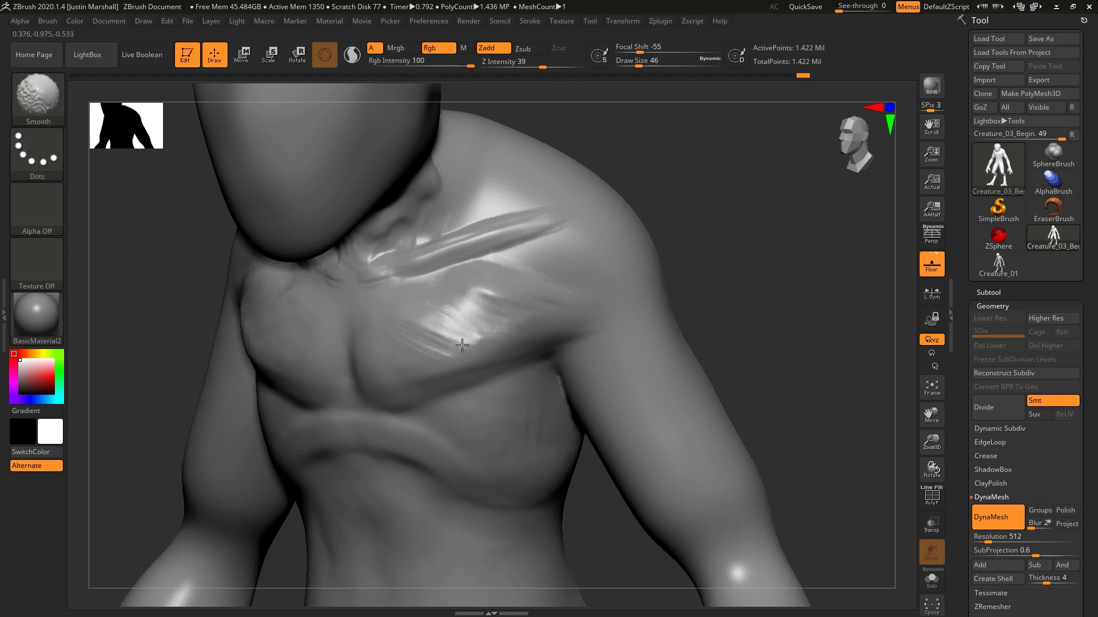
mouse_move(415, 393)
mouse_down()
mouse_move(560, 342)
mouse_move(595, 318)
mouse_up()
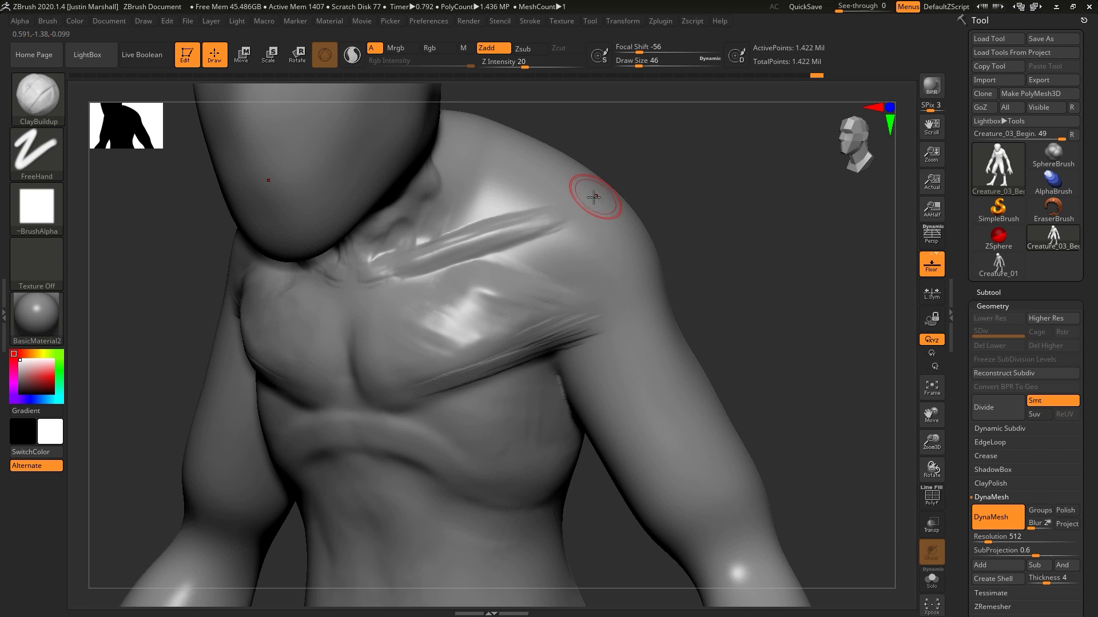
Build a rounded bump at the collarbone's outer end and refine the collarbone ridge with added clay and smoothing
drag(594, 197, 581, 215)
key(shift)
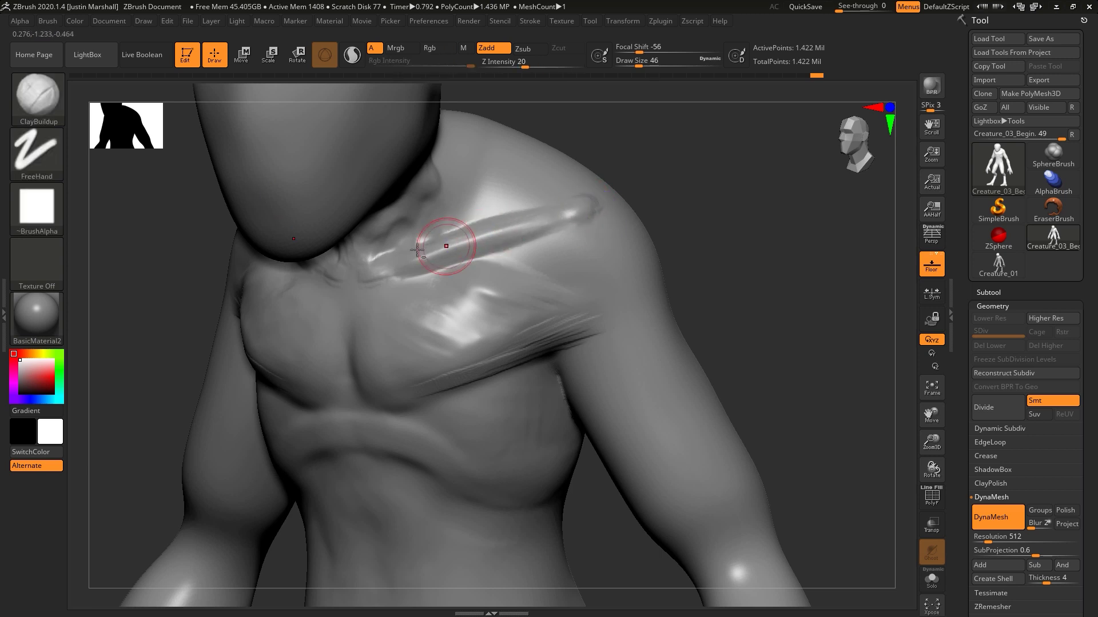
drag(516, 220, 405, 267)
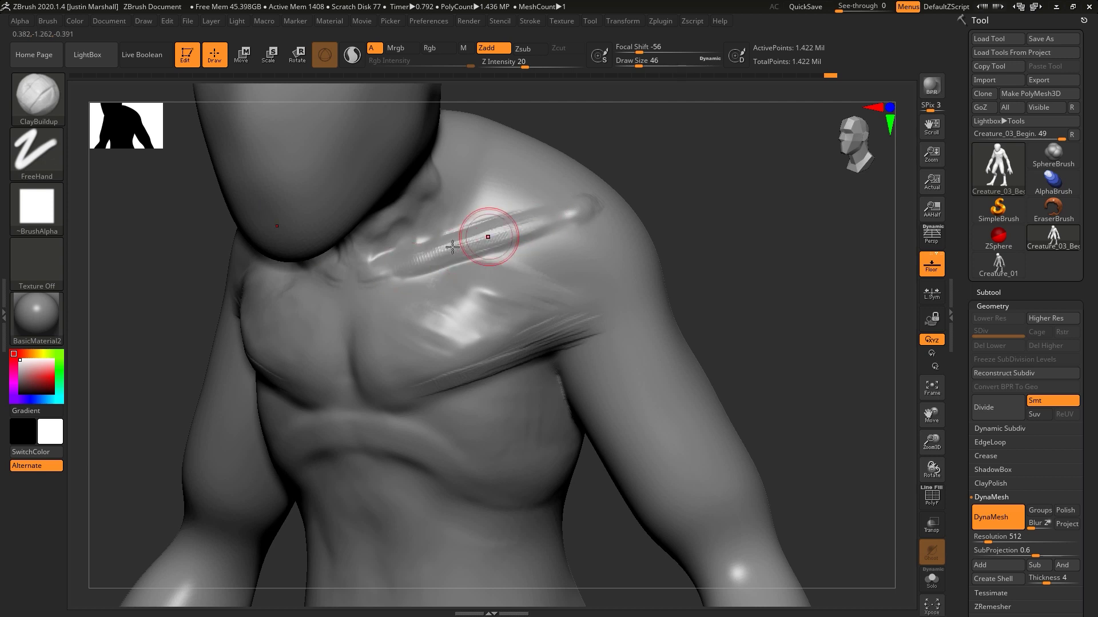
key(shift)
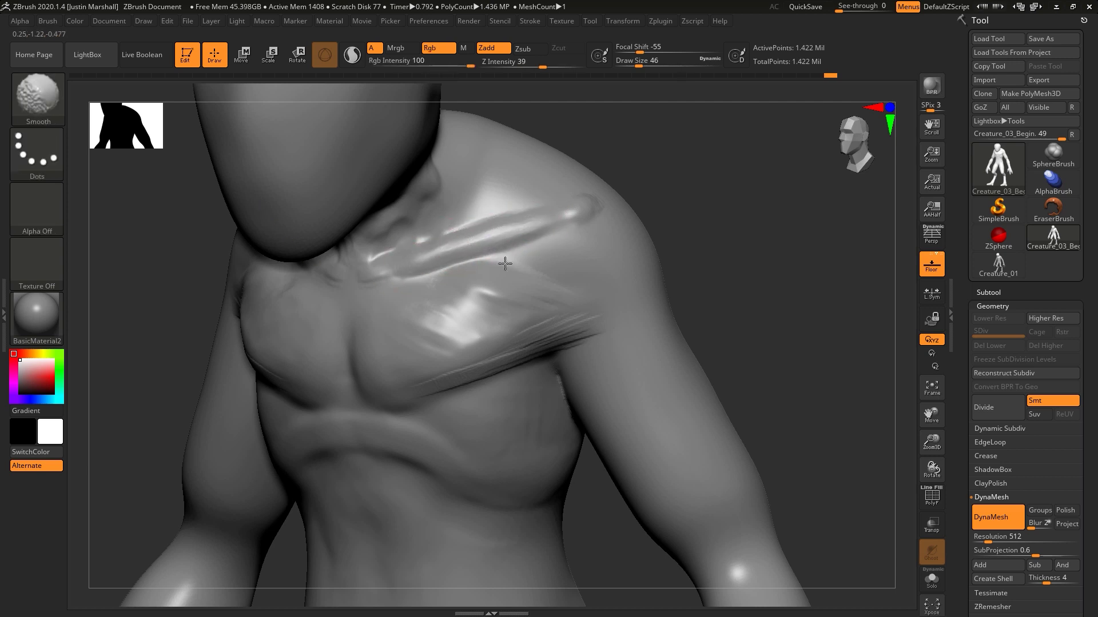
key(shift)
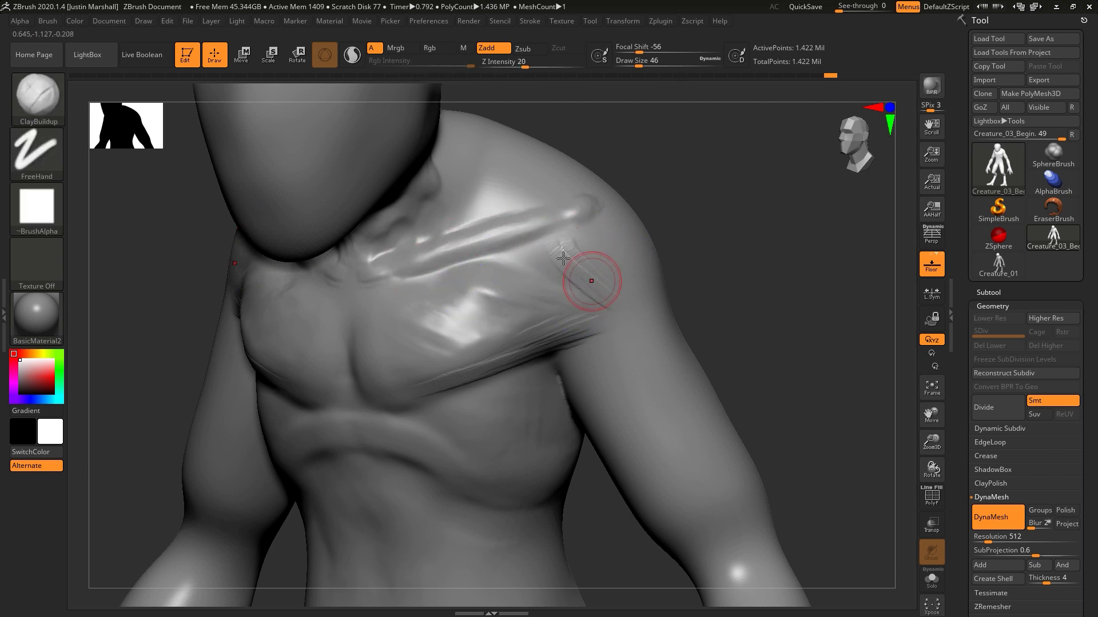
Build up and smooth the front deltoid fibres running from the collarbone's outer end to the upper arm, and remesh with DynaMesh
drag(563, 259, 633, 305)
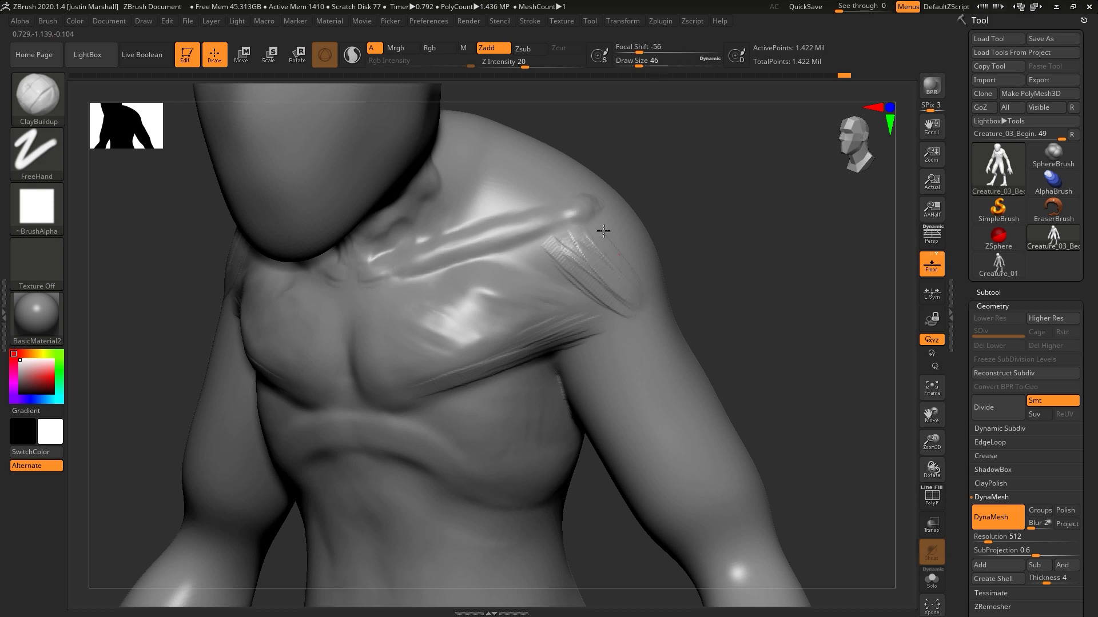
drag(746, 223, 635, 217)
mouse_move(584, 266)
mouse_down()
mouse_move(649, 320)
mouse_move(675, 316)
mouse_up()
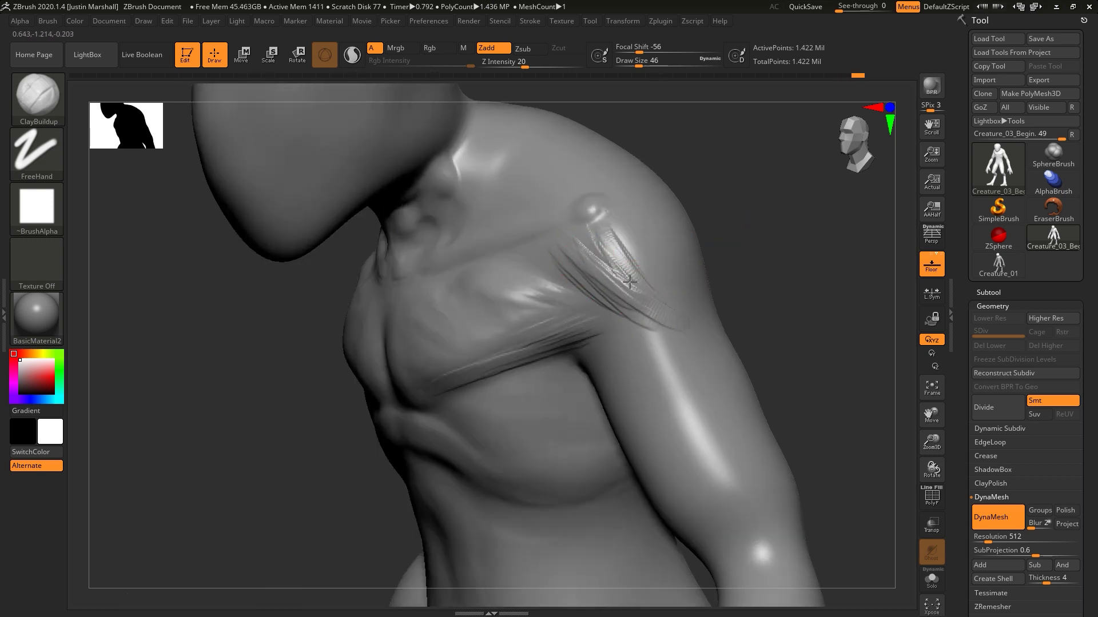
drag(629, 282, 676, 316)
drag(584, 264, 677, 318)
mouse_move(620, 260)
mouse_down()
mouse_move(672, 311)
mouse_move(652, 278)
mouse_up()
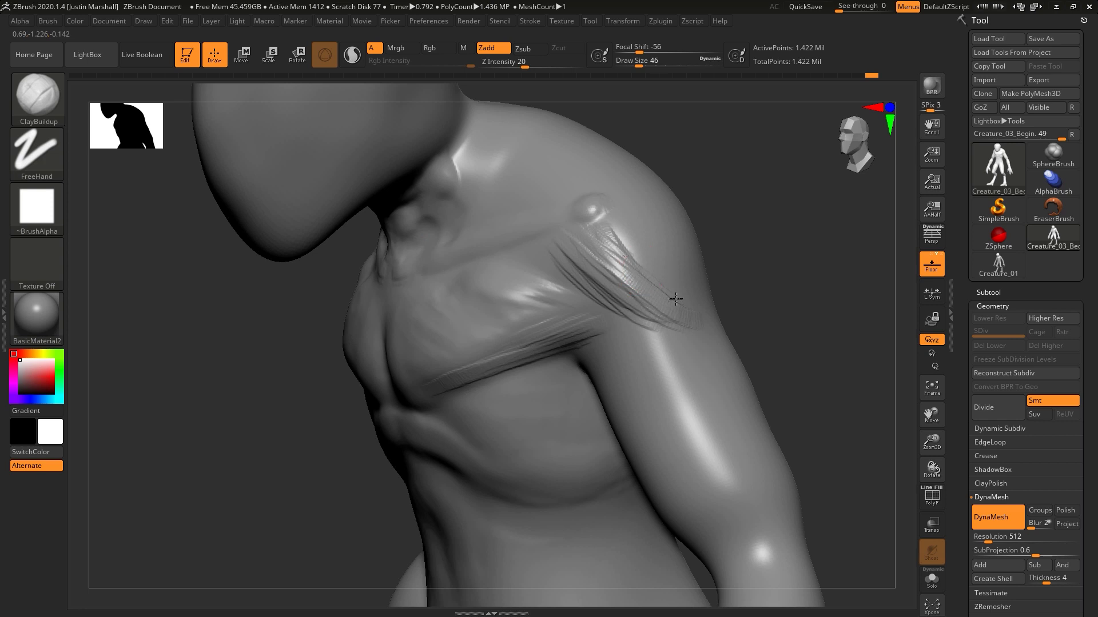
key(shift)
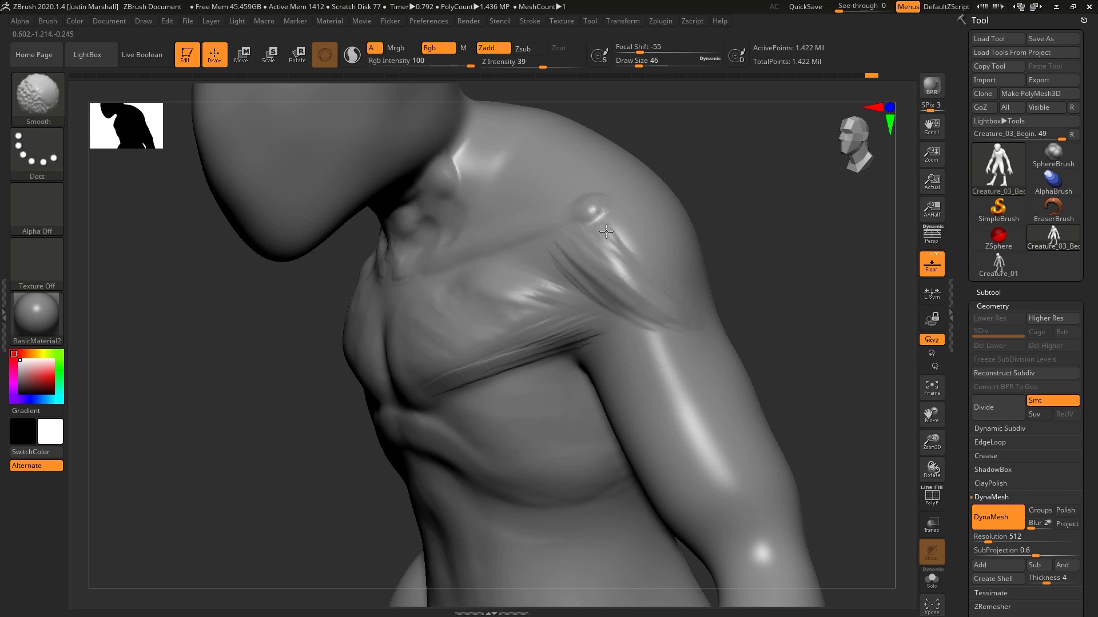
key(ctrl)
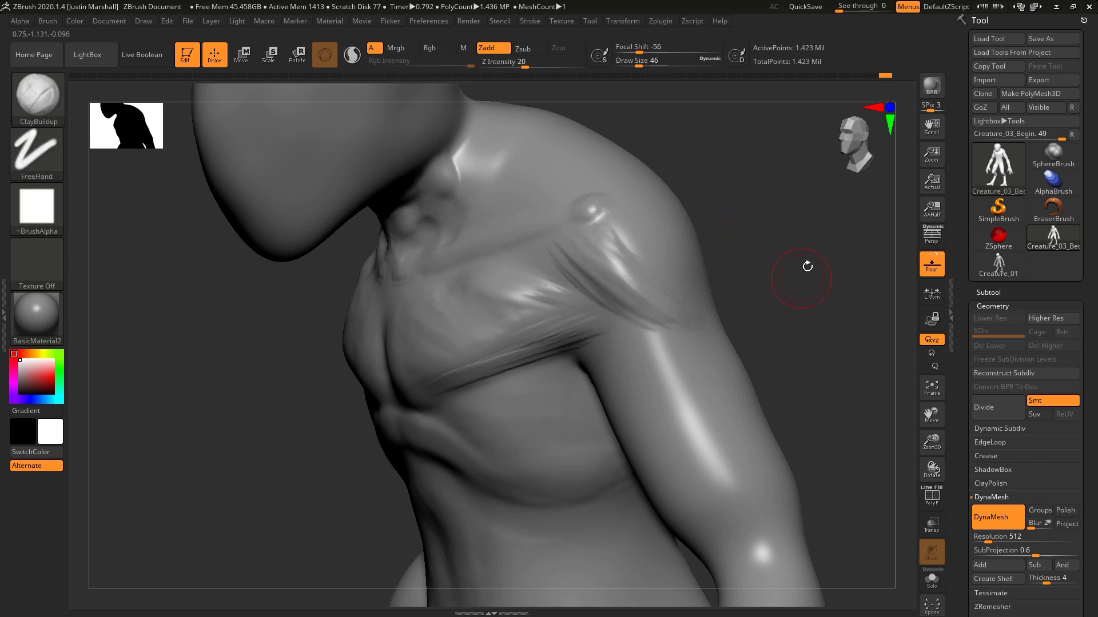
Sculpt the side and rear deltoid with strokes converging on the upper arm, and smooth them into a rounded muscle
mouse_move(804, 265)
mouse_down()
mouse_move(595, 245)
mouse_move(536, 343)
mouse_up()
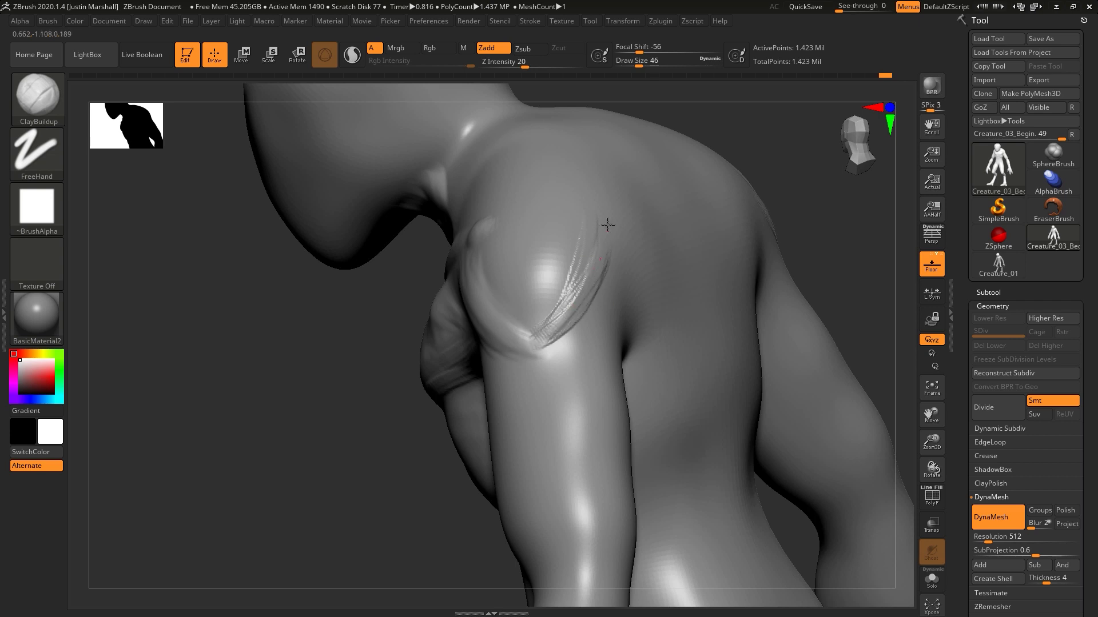
drag(596, 214, 550, 326)
mouse_move(563, 230)
mouse_down()
mouse_move(540, 340)
mouse_move(509, 252)
mouse_move(525, 218)
mouse_move(499, 229)
mouse_move(503, 311)
mouse_move(487, 261)
mouse_up()
mouse_move(600, 235)
shift+mouse_down()
mouse_move(581, 265)
mouse_move(511, 260)
shift+mouse_up()
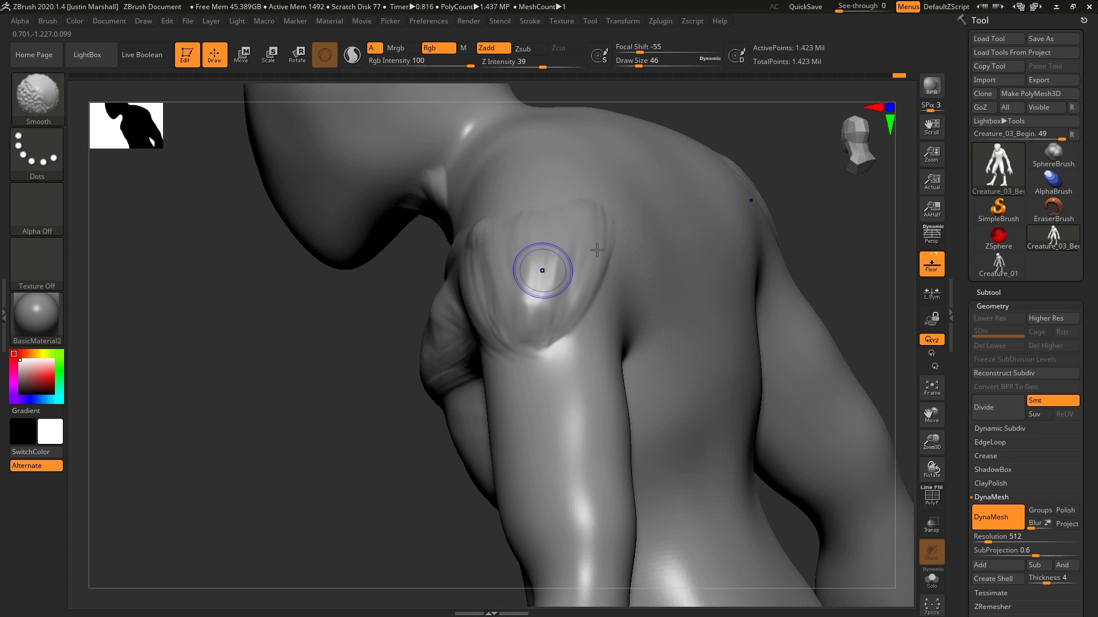
mouse_move(811, 229)
mouse_down()
mouse_move(833, 208)
mouse_move(595, 270)
mouse_up()
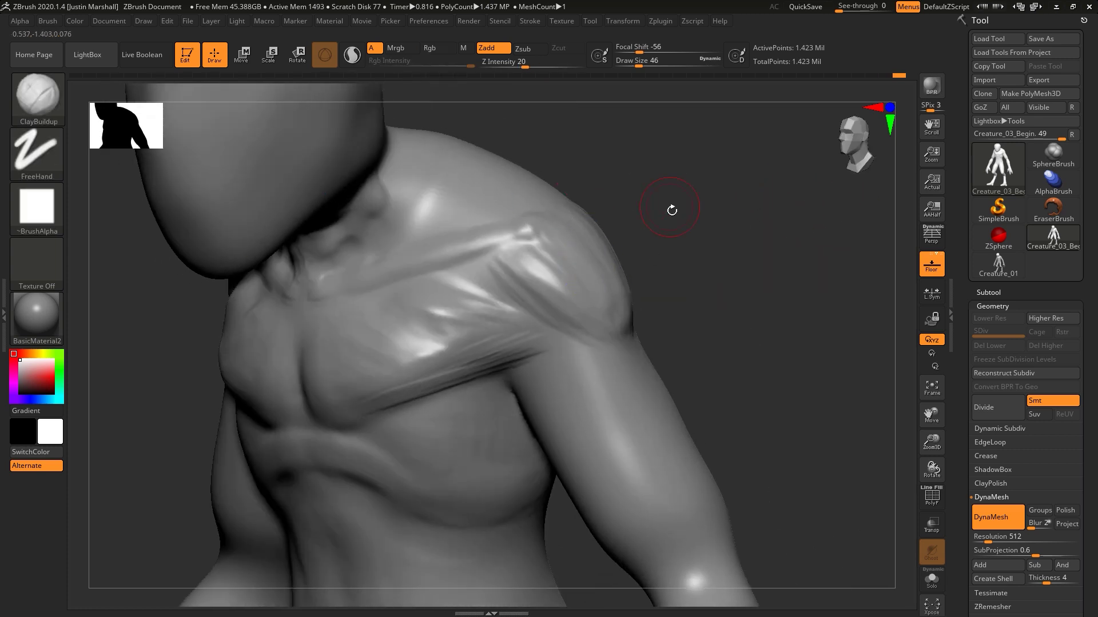
Increase the ClayBuildup draw size to 71 and sculpt trapezius fibres from the back of the neck toward the shoulder, smoothing them
mouse_move(669, 208)
mouse_down()
mouse_move(698, 243)
mouse_move(704, 282)
mouse_move(684, 265)
mouse_move(705, 260)
mouse_move(678, 286)
mouse_move(674, 269)
mouse_up()
click(646, 63)
drag(677, 178, 623, 226)
drag(491, 257, 561, 316)
drag(502, 238, 560, 285)
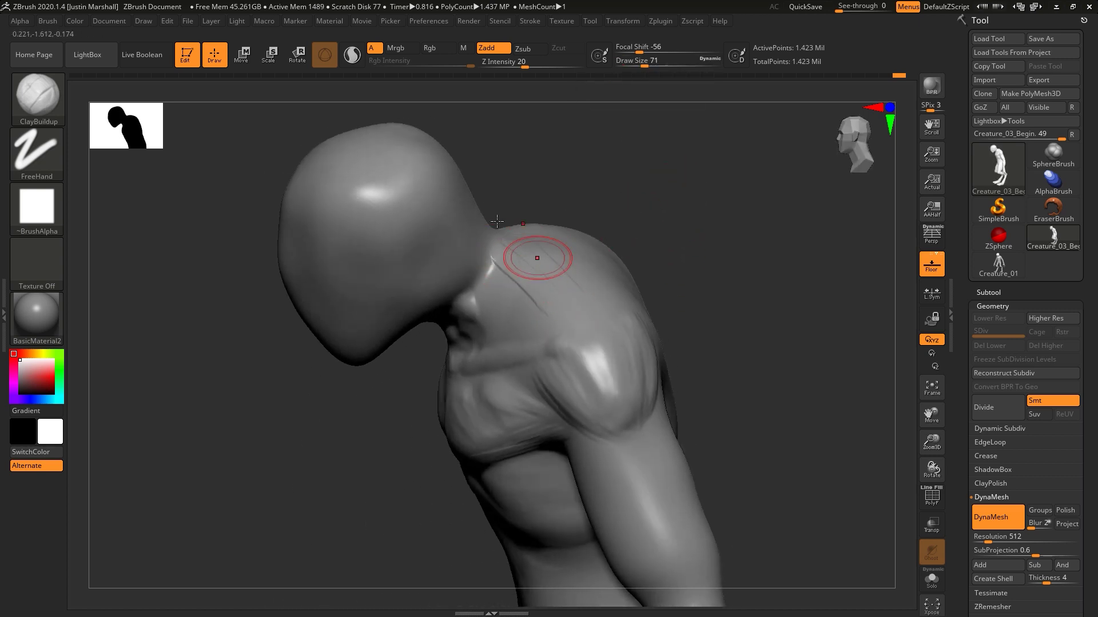
drag(495, 227, 558, 287)
mouse_move(494, 255)
mouse_down()
mouse_move(557, 310)
mouse_move(576, 311)
mouse_up()
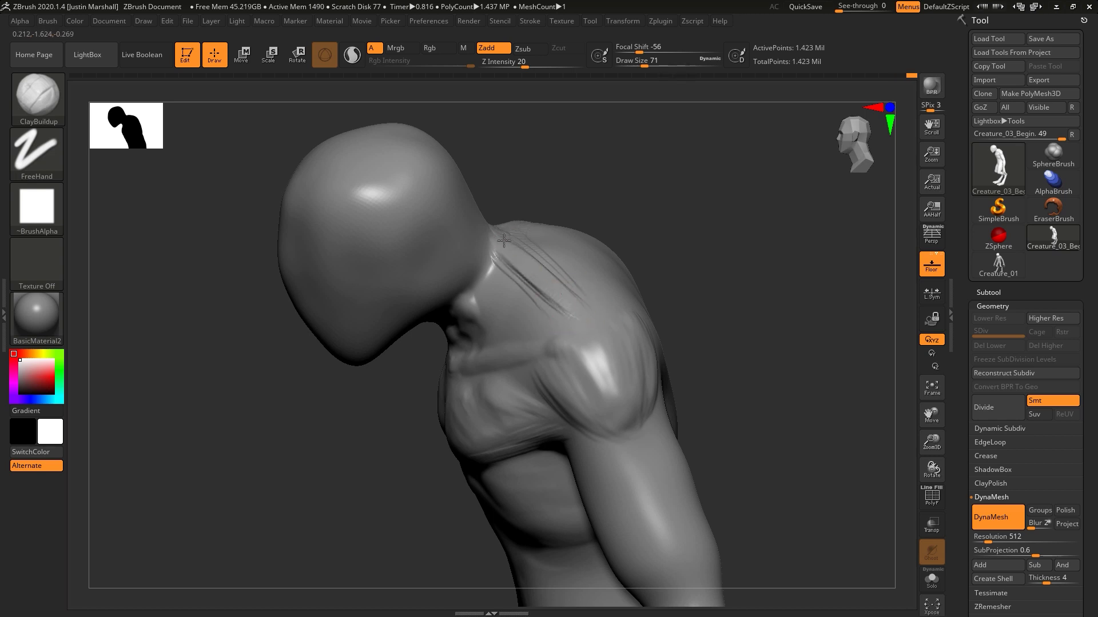
key(shift)
mouse_move(543, 248)
mouse_down()
mouse_move(598, 291)
mouse_move(504, 268)
mouse_up()
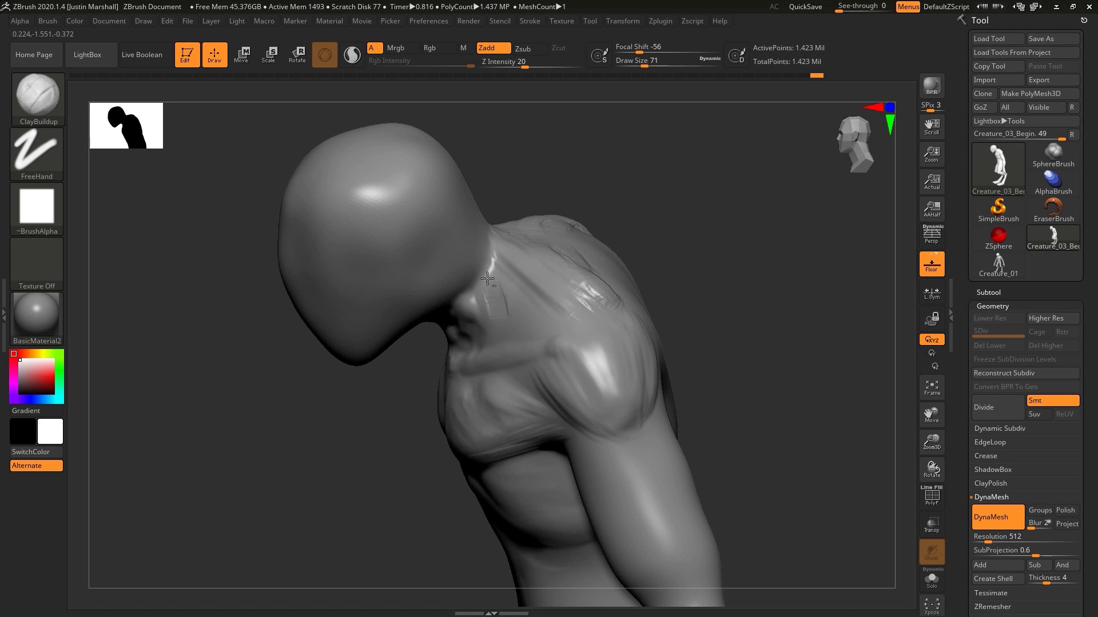
Build up the side neck muscles and the area behind the collarbone, smooth the strokes, and remesh with DynaMesh
drag(617, 189, 681, 185)
mouse_move(498, 286)
mouse_down()
mouse_move(486, 329)
mouse_move(467, 338)
mouse_up()
mouse_move(614, 212)
mouse_down()
mouse_move(483, 297)
mouse_move(454, 355)
mouse_up()
mouse_move(455, 354)
mouse_down()
mouse_move(466, 304)
mouse_move(489, 304)
mouse_move(483, 335)
mouse_move(502, 309)
mouse_up()
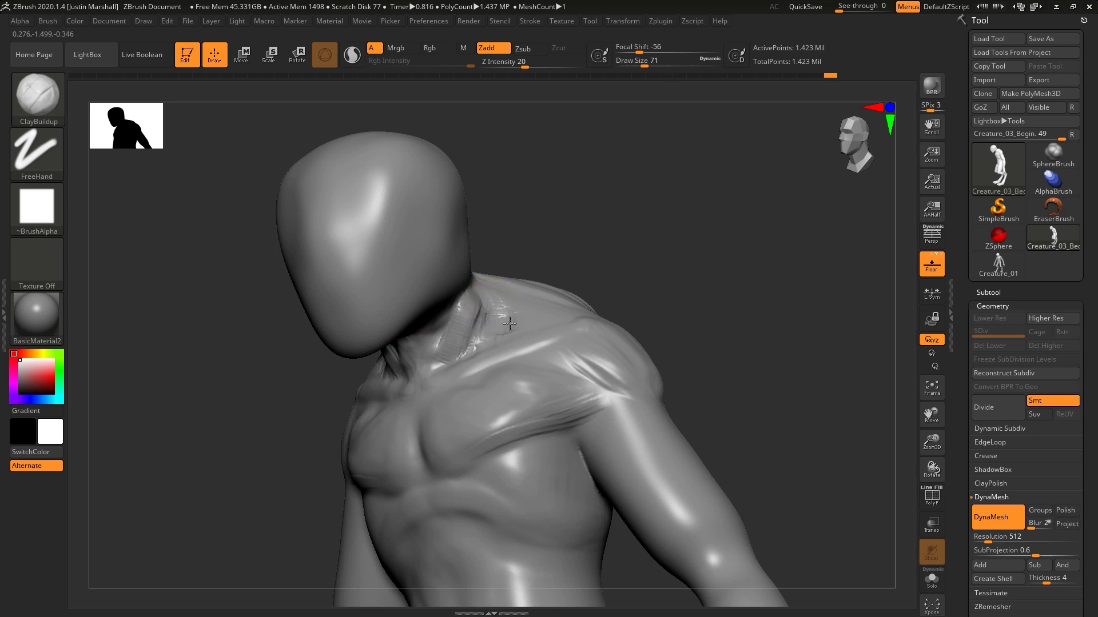
drag(595, 264, 527, 315)
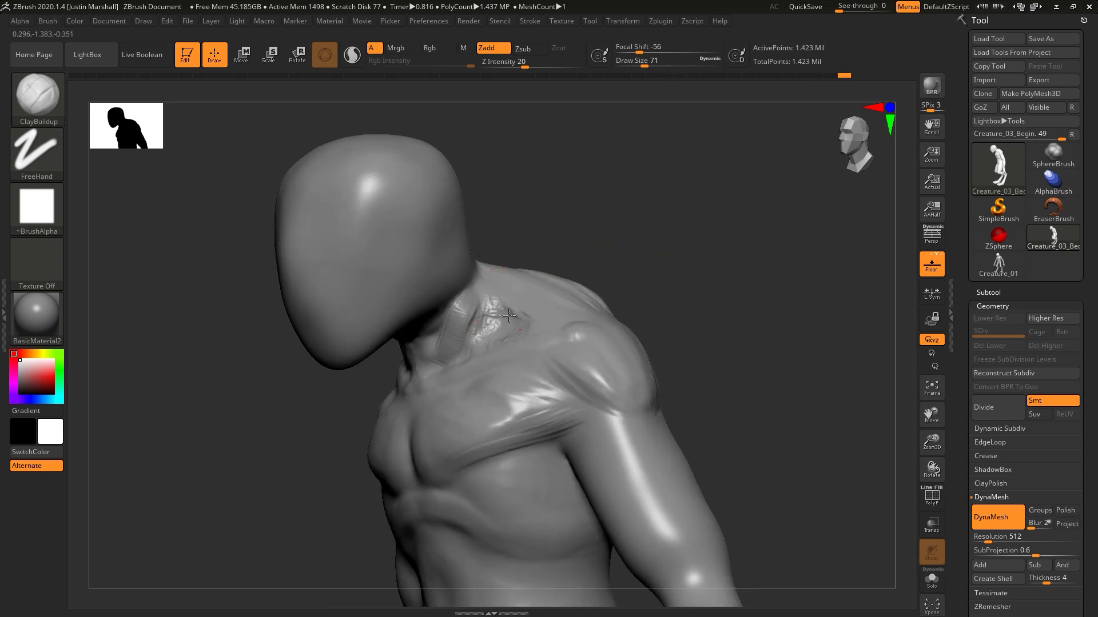
mouse_move(518, 313)
mouse_down()
mouse_move(539, 299)
mouse_move(532, 310)
mouse_move(463, 284)
mouse_up()
key(shift)
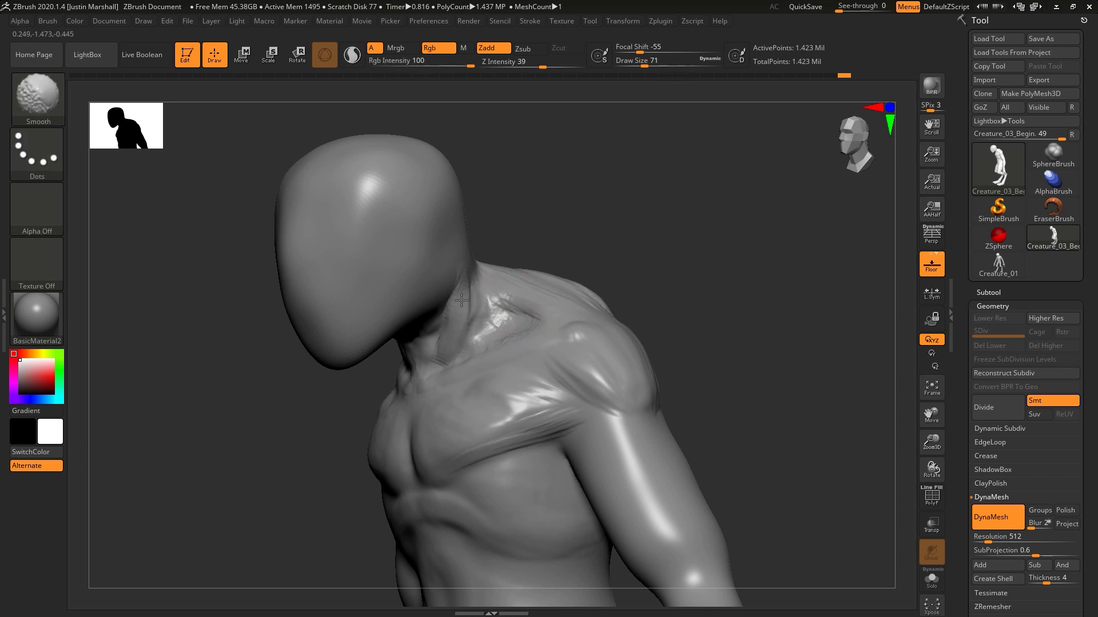
key(ctrl)
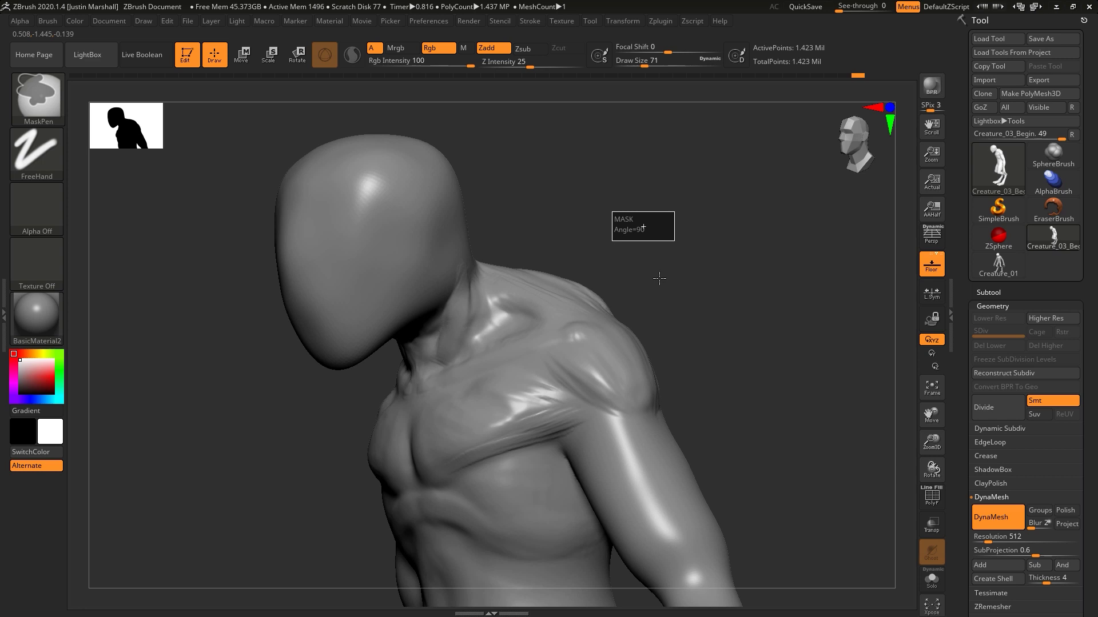
Add clay to the front of the throat between the neck muscles and smooth the base of the neck
mouse_move(659, 279)
mouse_down()
mouse_move(681, 262)
mouse_move(632, 225)
mouse_move(548, 263)
mouse_up()
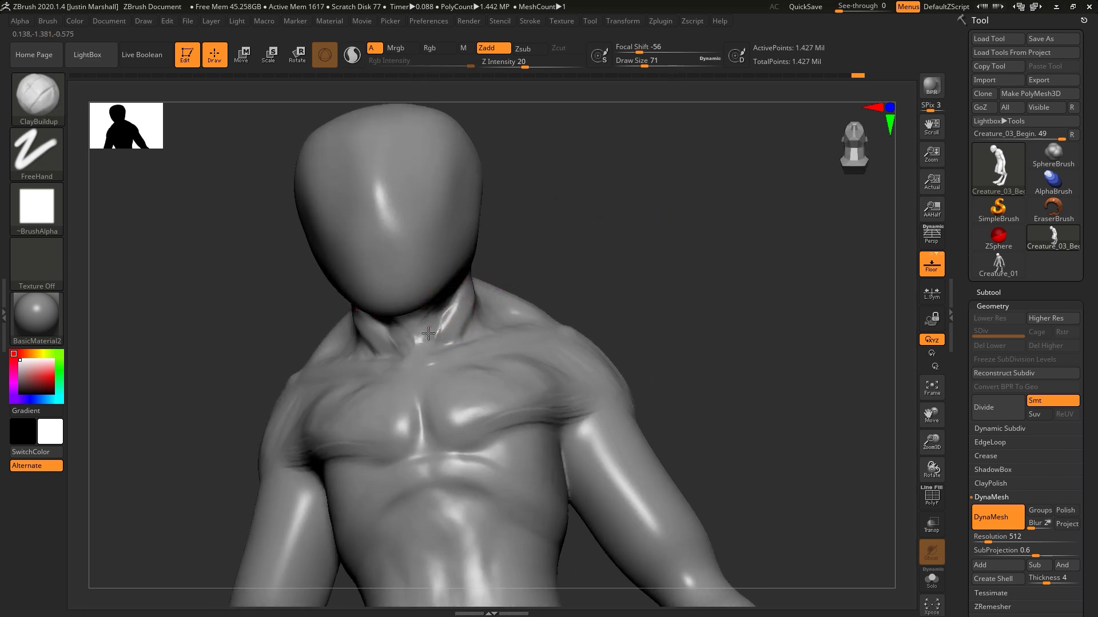
mouse_move(429, 333)
mouse_down()
mouse_move(453, 318)
mouse_move(416, 333)
mouse_up()
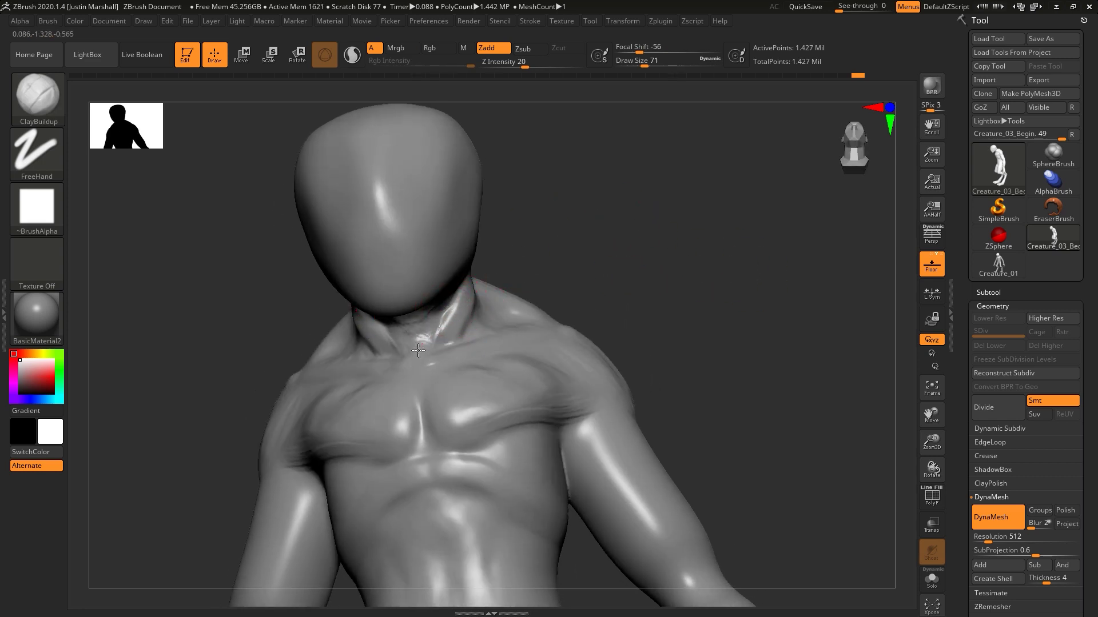
drag(564, 263, 546, 269)
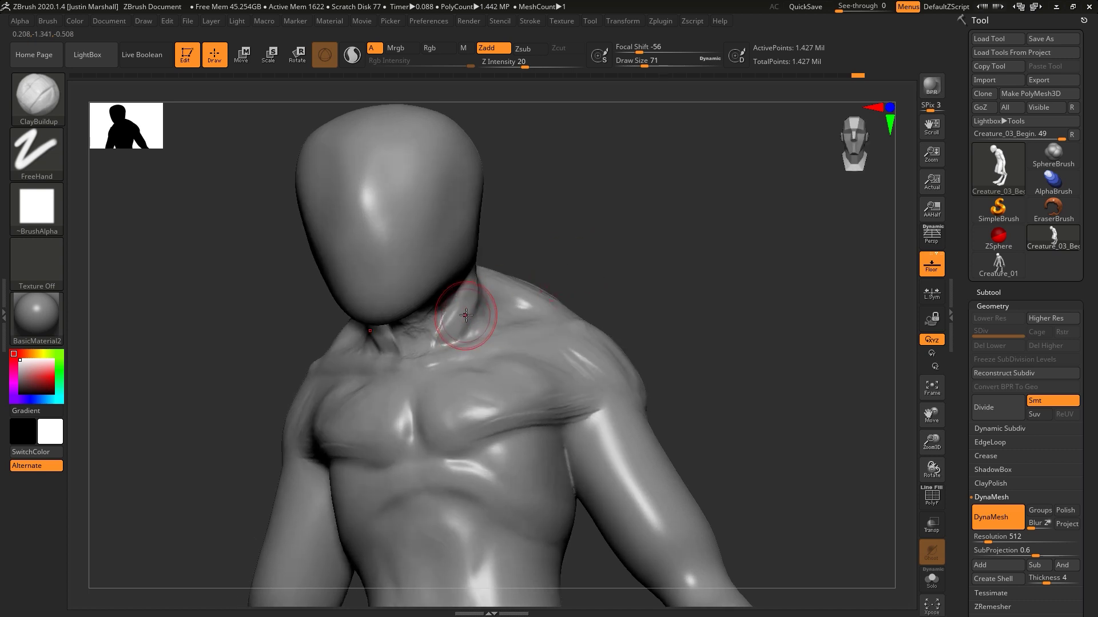
key(shift)
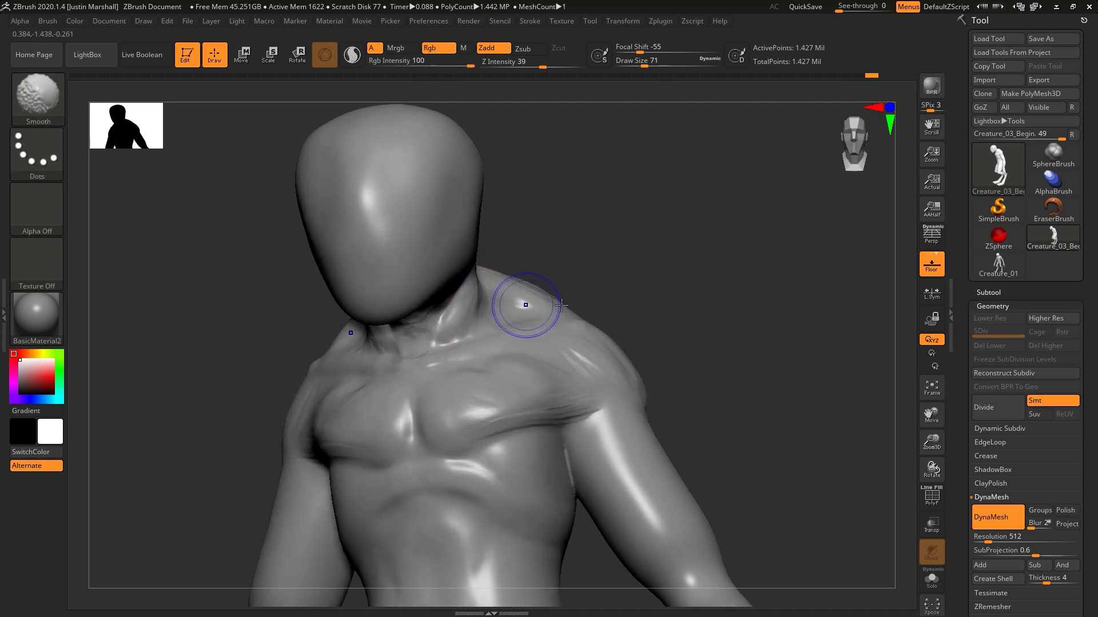
Refine and smooth the trapezius over the top of the shoulder, and remesh the creature with DynaMesh
mouse_move(595, 270)
mouse_down()
mouse_move(613, 314)
mouse_move(615, 257)
mouse_up()
key(shift)
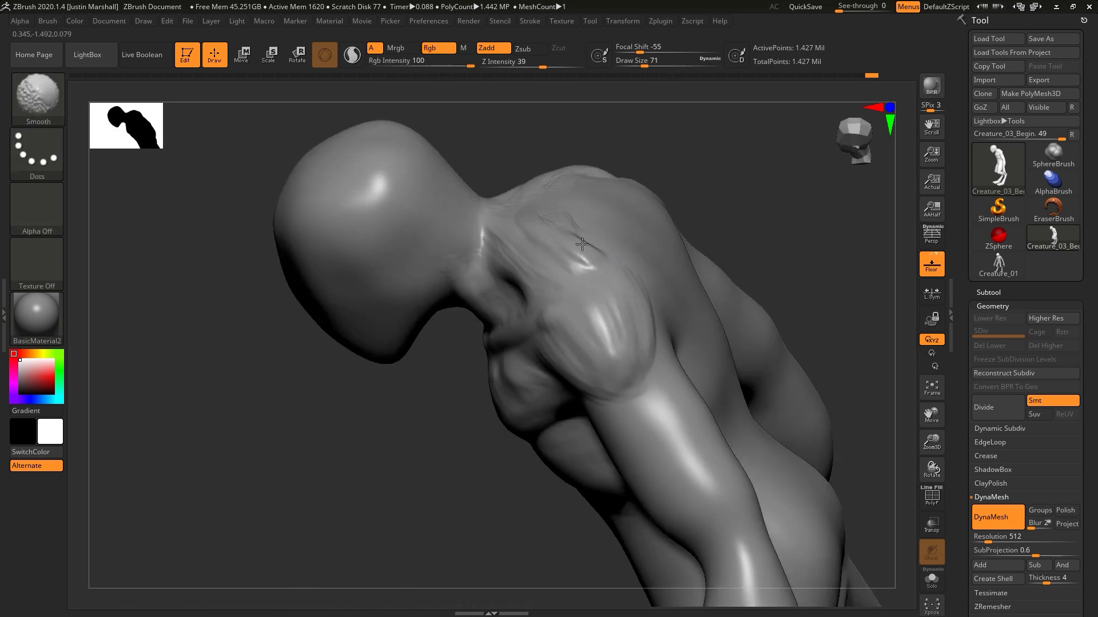
key(ctrl)
Build up a round raised form on each shoulder blade of the upper back and smooth it
mouse_move(778, 227)
mouse_down()
mouse_move(679, 240)
mouse_move(696, 275)
mouse_move(633, 297)
mouse_move(594, 362)
mouse_up()
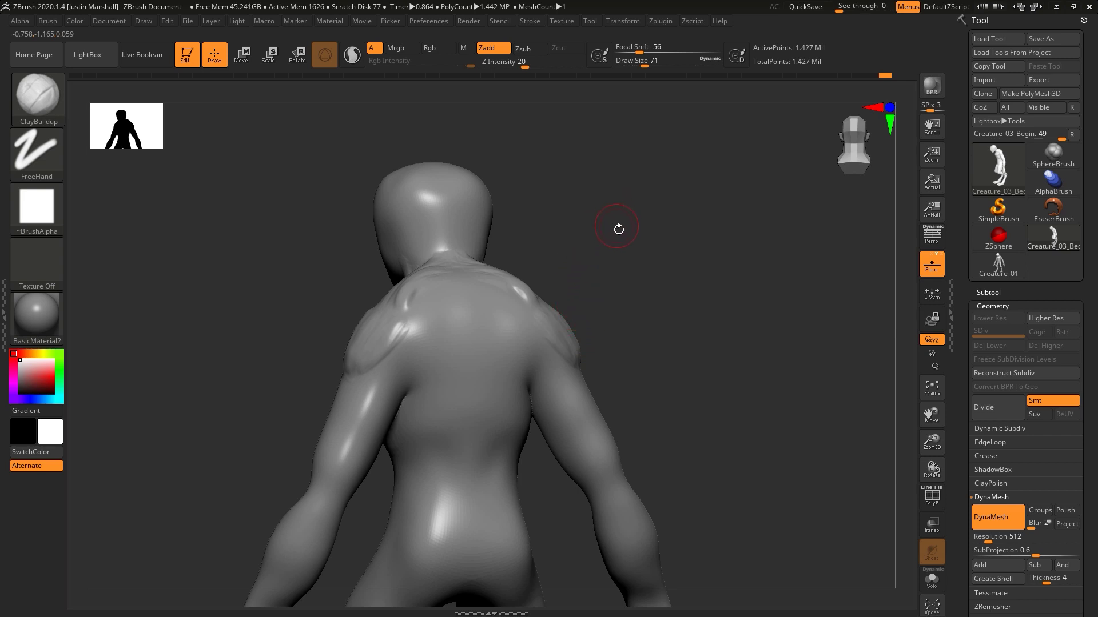
mouse_move(626, 302)
mouse_down()
mouse_move(667, 306)
mouse_move(522, 338)
mouse_move(524, 349)
mouse_move(534, 327)
mouse_move(527, 357)
mouse_move(521, 336)
mouse_move(523, 352)
mouse_move(530, 343)
mouse_move(554, 356)
mouse_move(523, 352)
mouse_move(517, 336)
mouse_move(538, 326)
mouse_up()
key(shift)
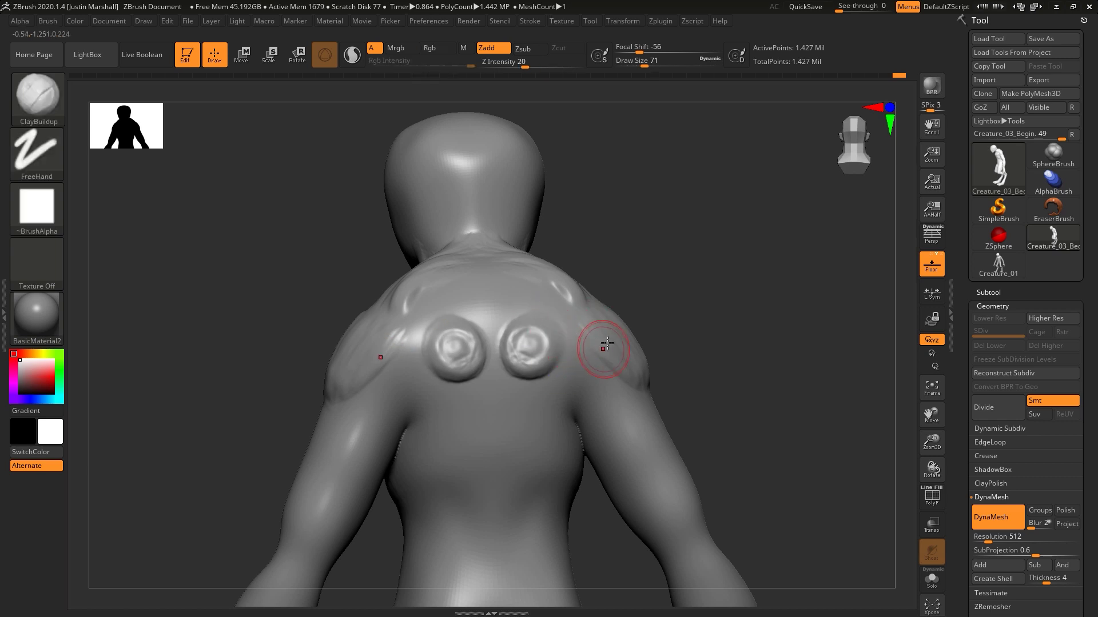
Sculpt trapezius fibres across the upper back from the neck down to above the round shoulder-blade forms, and smooth them
right_drag(534, 275, 519, 286)
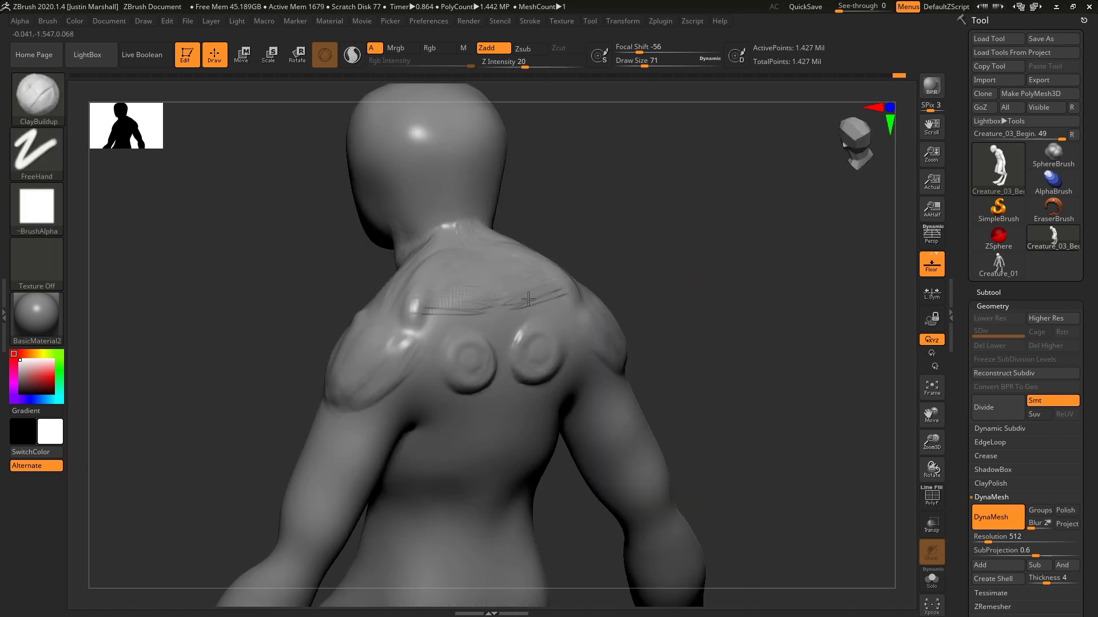
drag(528, 299, 541, 305)
right_drag(541, 306, 480, 298)
mouse_move(589, 293)
mouse_down()
mouse_move(572, 281)
mouse_move(576, 267)
mouse_move(501, 270)
mouse_up()
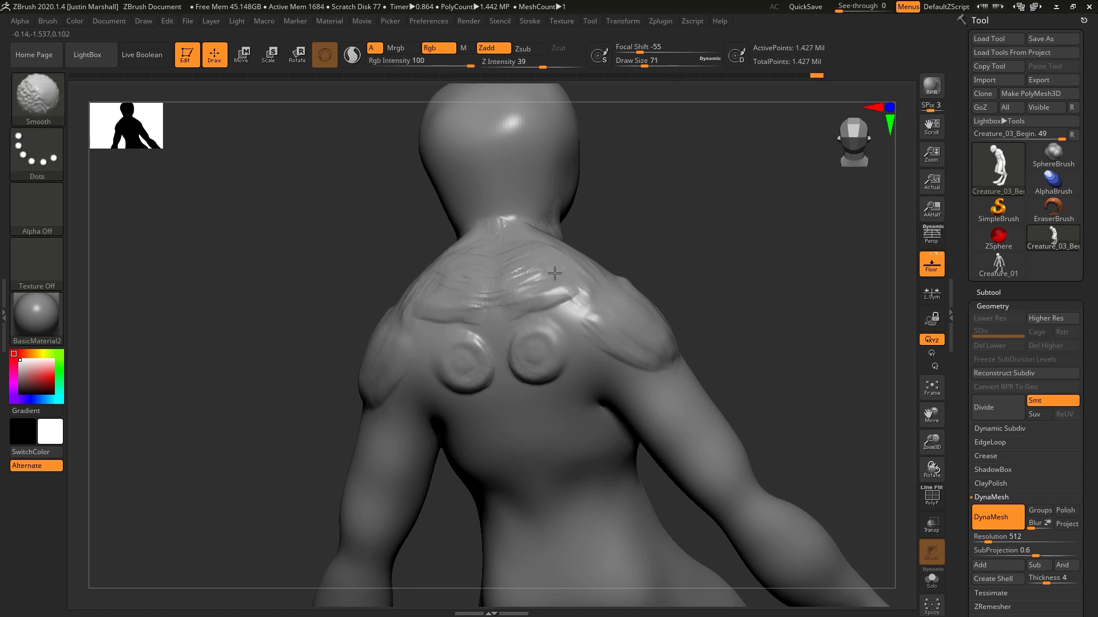
Lay diagonal ClayBuildup strokes along the sides of the waist toward the hips for the obliques, and smooth them
right_drag(652, 245, 721, 337)
right_drag(522, 385, 502, 404)
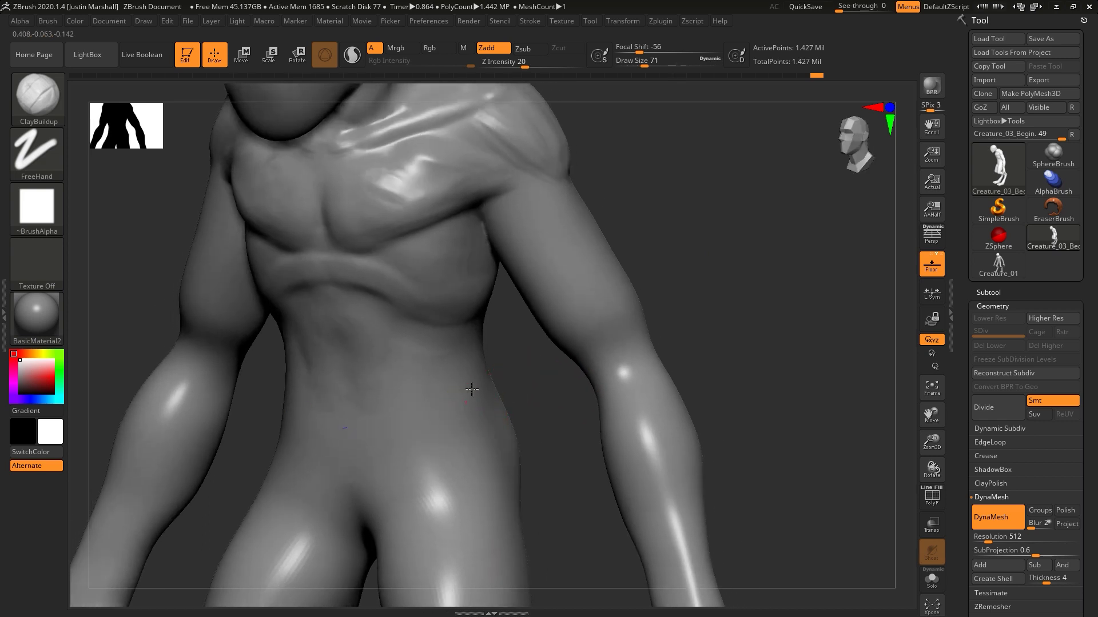
mouse_move(456, 398)
mouse_down()
mouse_move(475, 366)
mouse_move(444, 420)
mouse_move(469, 377)
mouse_move(452, 426)
mouse_move(474, 389)
mouse_up()
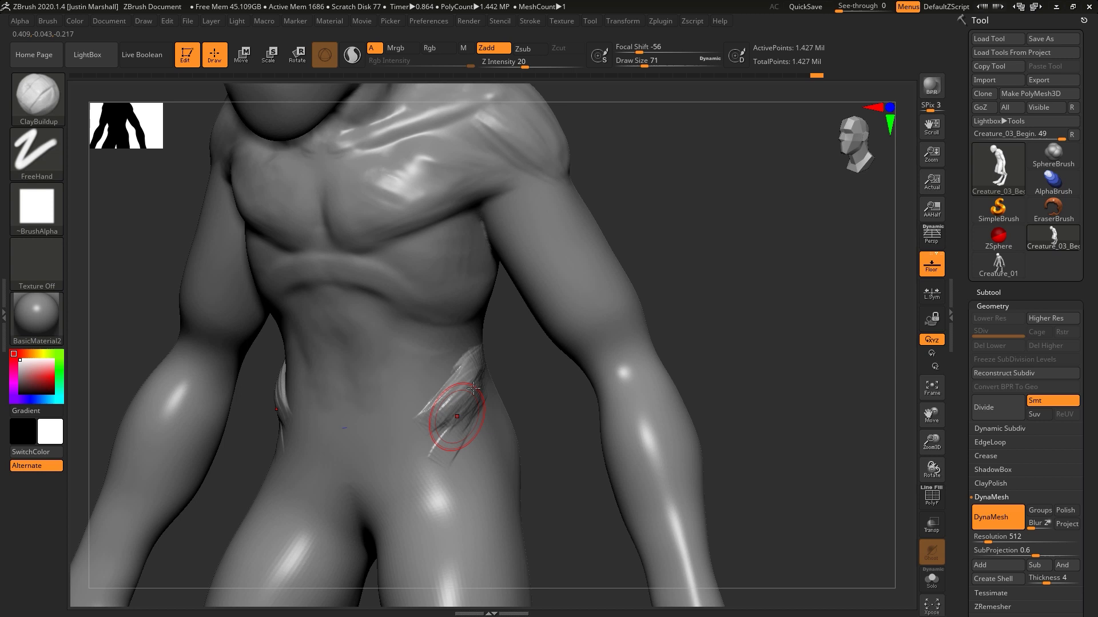
key(shift)
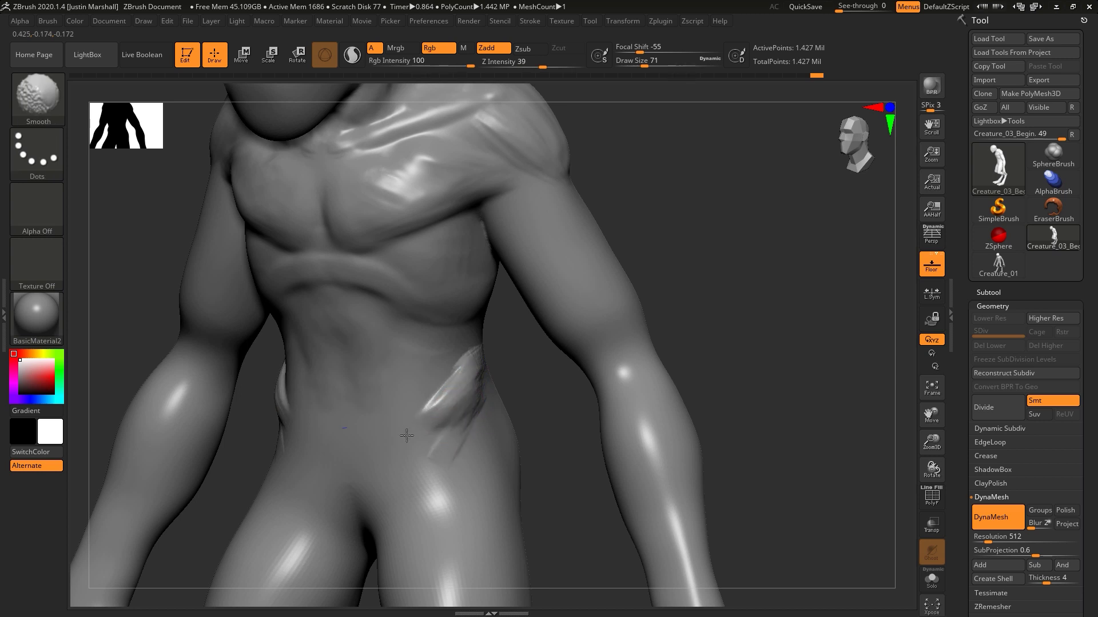